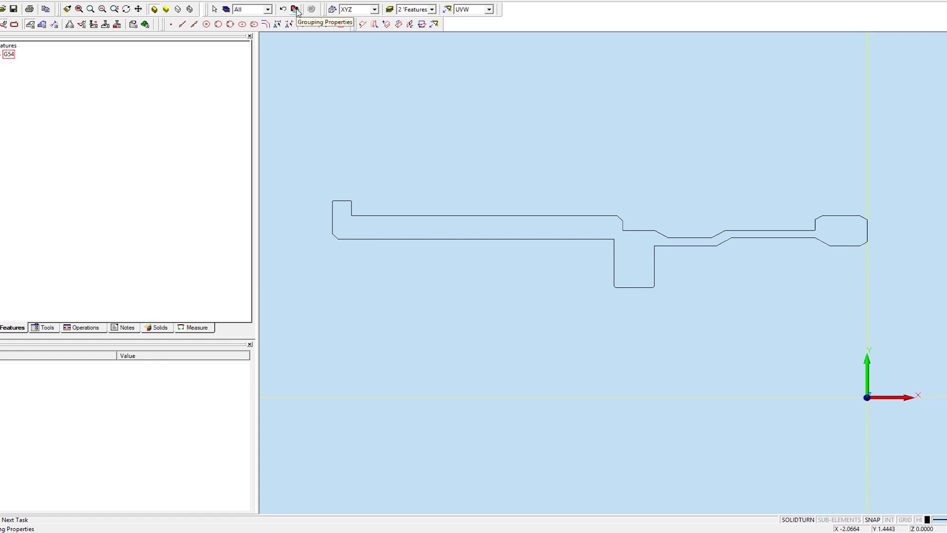
Dismiss the Grouping Properties dialog and turn on SUB-ELEMENTS picking and HI highlighting.
{"action": "left_click", "coordinate": [296, 10]}
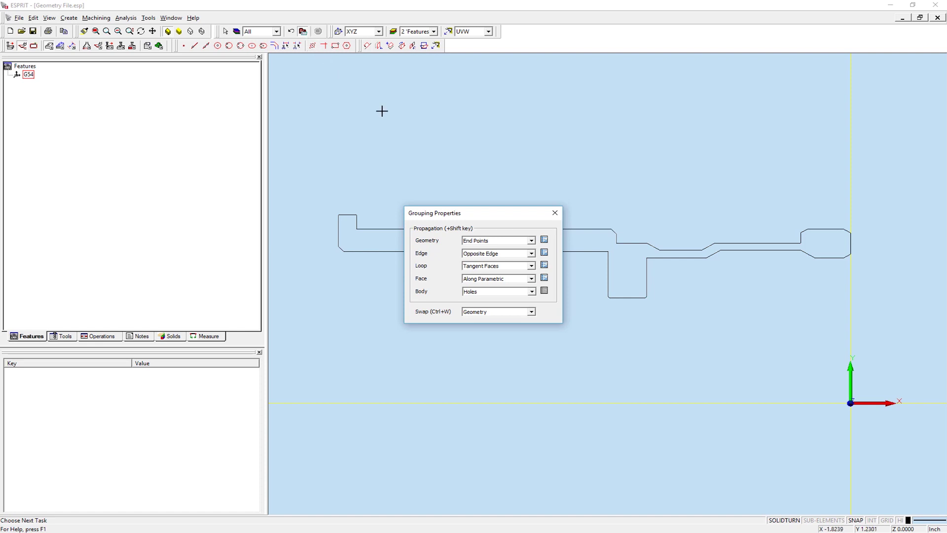
{"action": "left_click", "coordinate": [555, 216]}
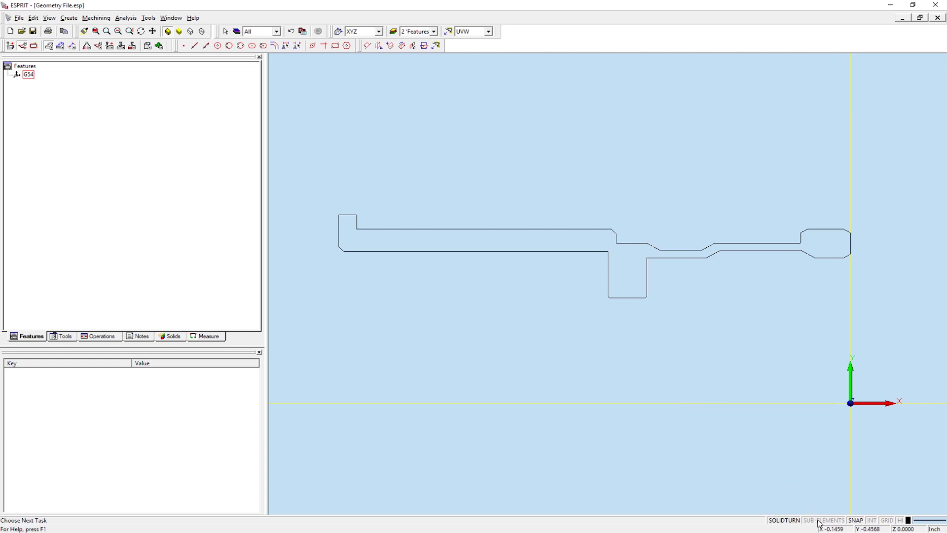
{"action": "left_click", "coordinate": [837, 520]}
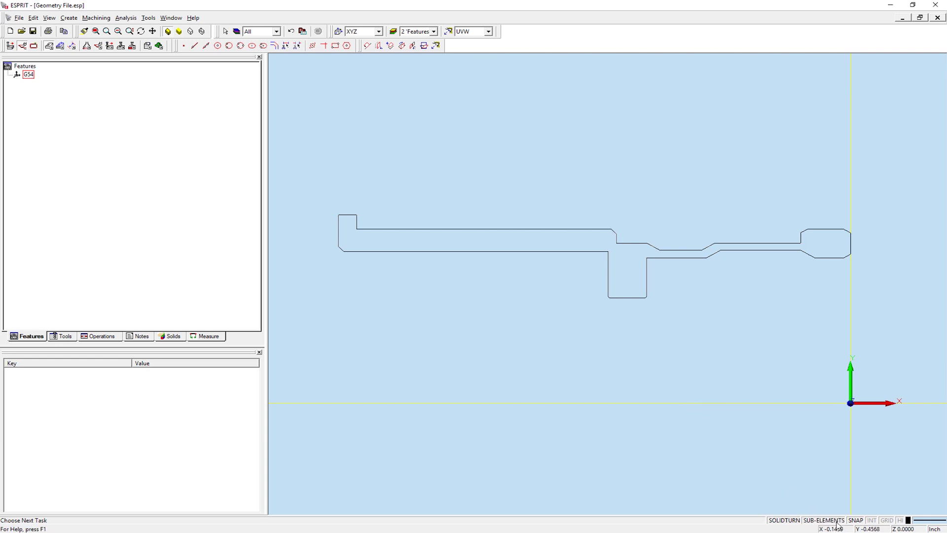
{"action": "left_click", "coordinate": [901, 521]}
{"action": "left_click", "coordinate": [303, 32]}
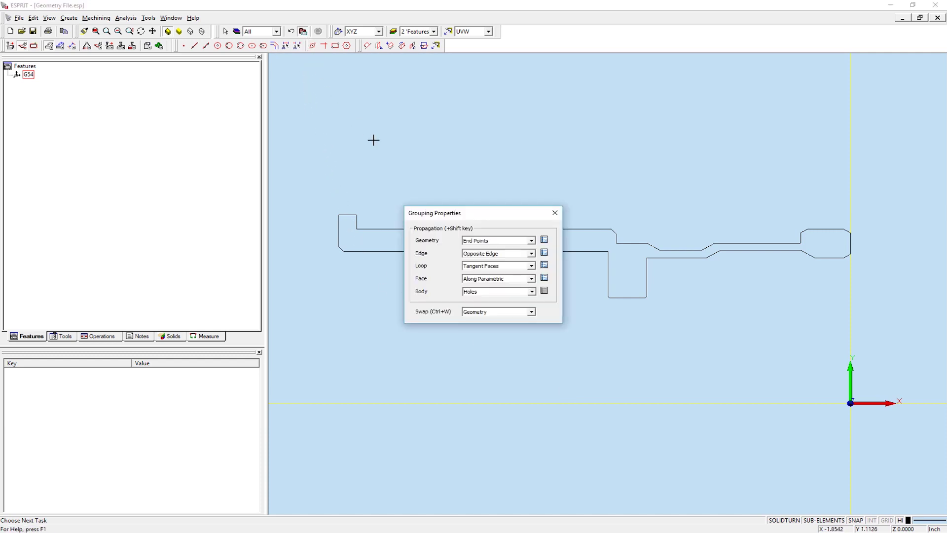
{"action": "left_click", "coordinate": [508, 241]}
{"action": "left_click", "coordinate": [509, 245]}
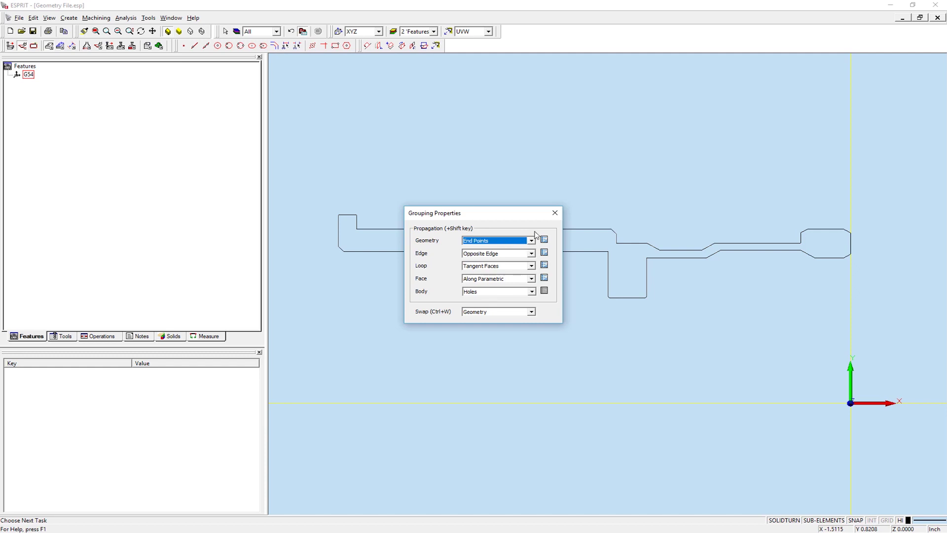
{"action": "left_click", "coordinate": [551, 216]}
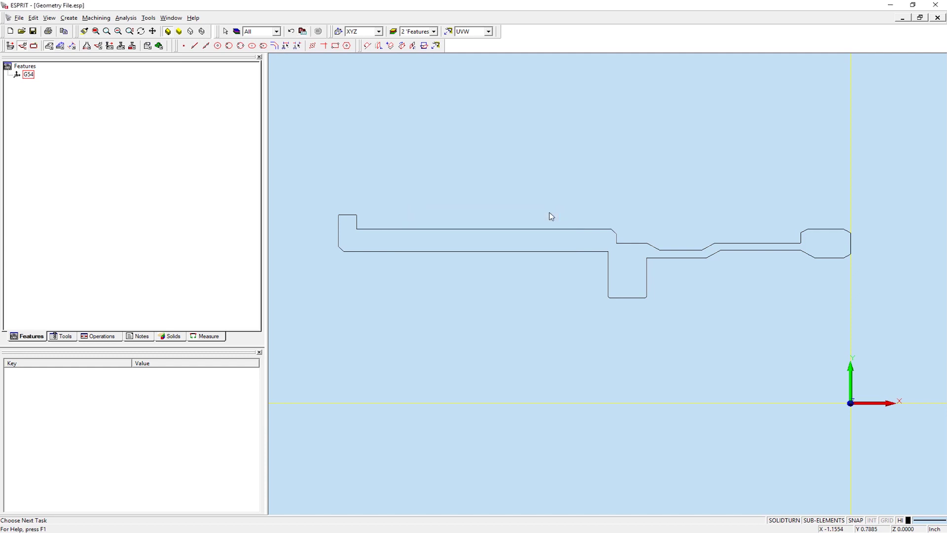
{"action": "left_click", "coordinate": [747, 243]}
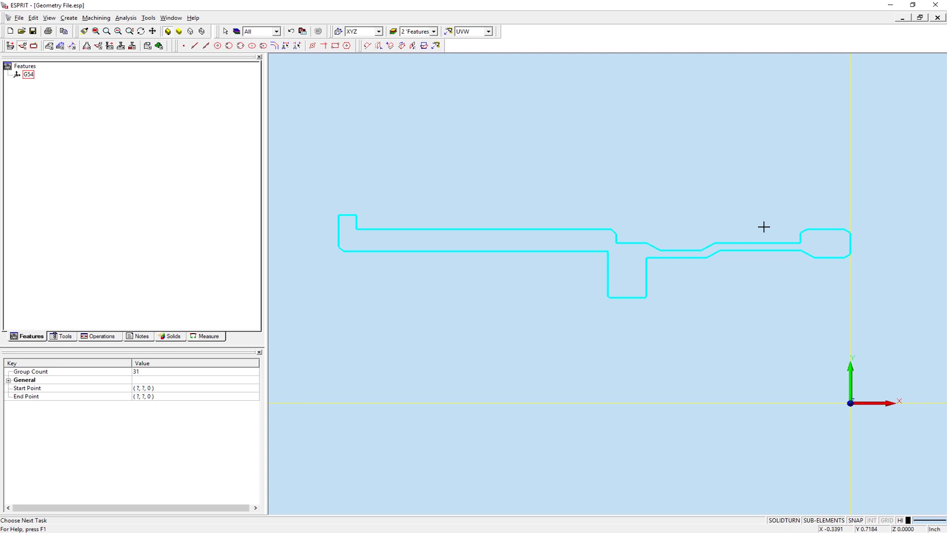
{"action": "left_click", "coordinate": [763, 226]}
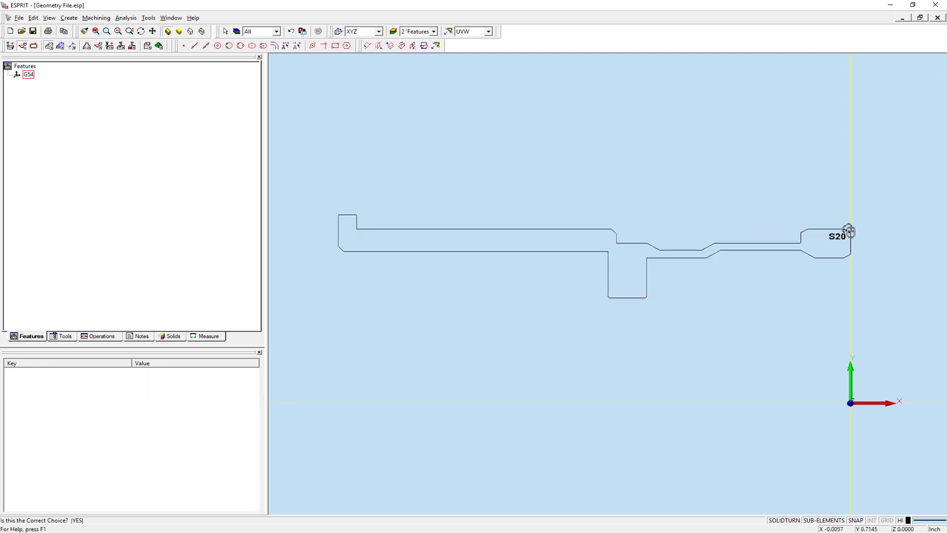
{"action": "left_click", "coordinate": [848, 229]}
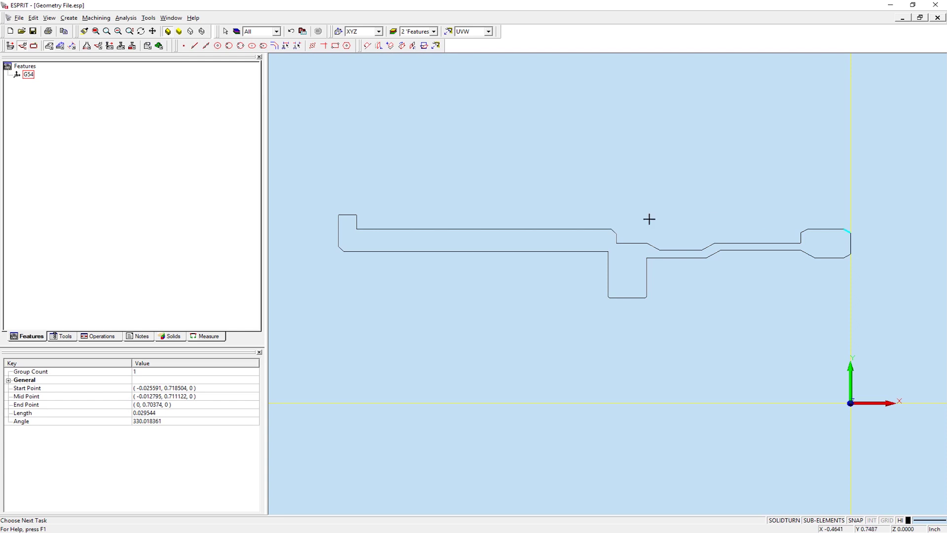
{"action": "left_click", "coordinate": [347, 216], "text": "shift"}
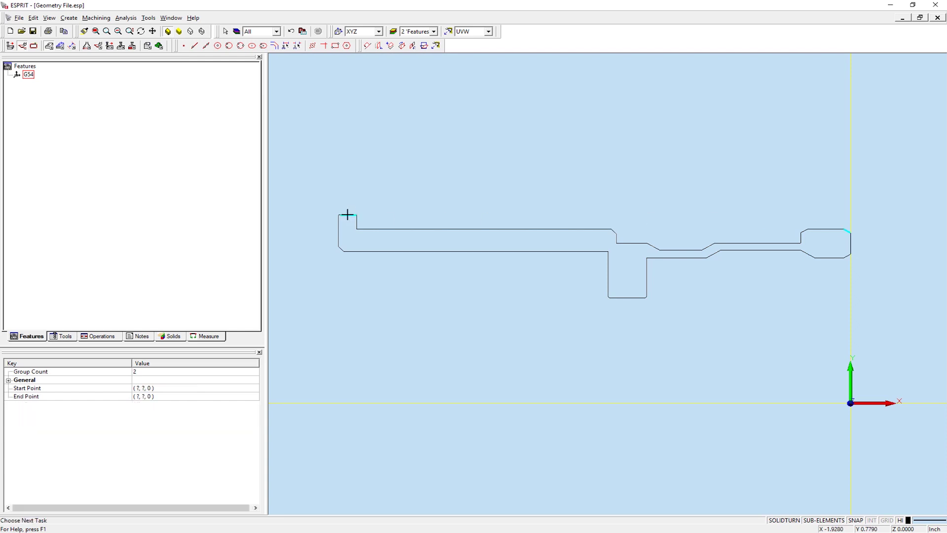
{"action": "left_click", "coordinate": [581, 229]}
{"action": "left_click", "coordinate": [581, 228]}
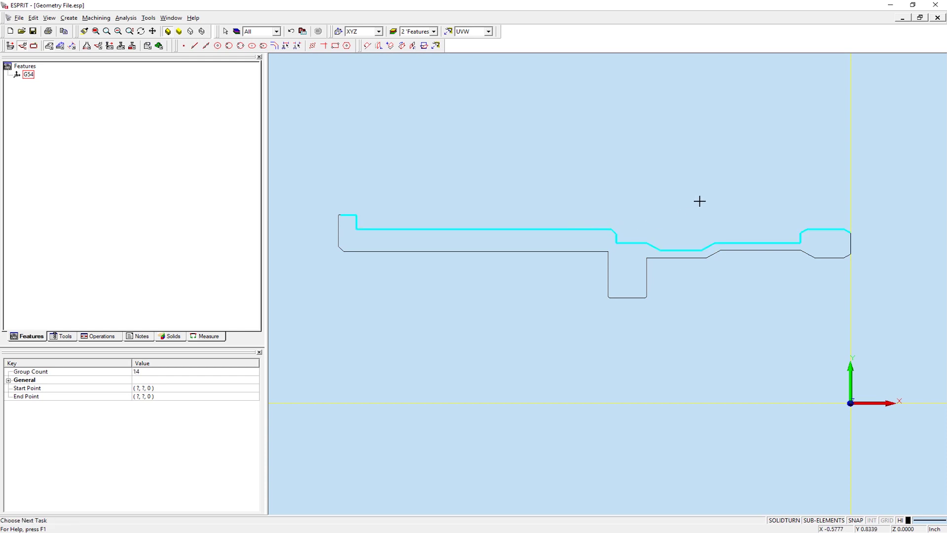
{"action": "key", "text": "Escape"}
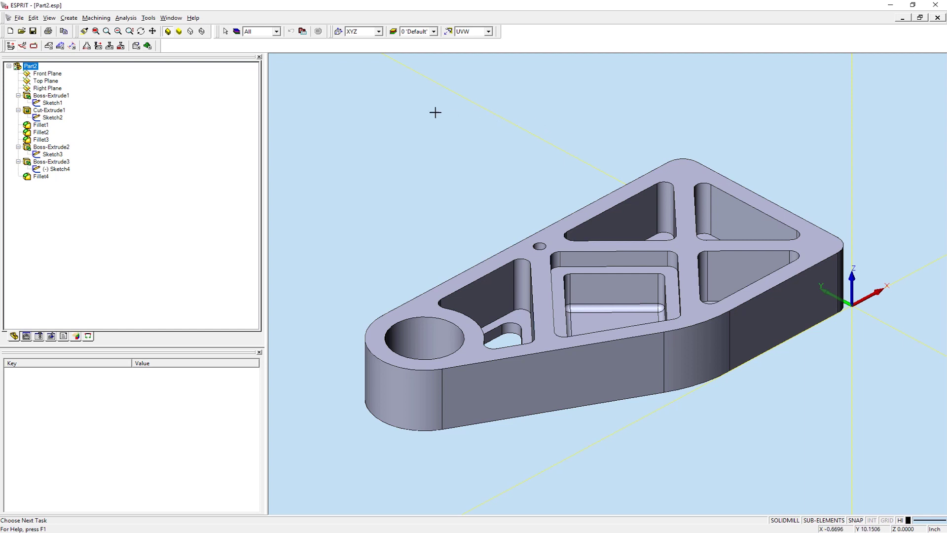
Enable Opposite Edge propagation, select the part's outer side wall faces, and tilt into the pockets.
{"action": "left_click", "coordinate": [302, 31]}
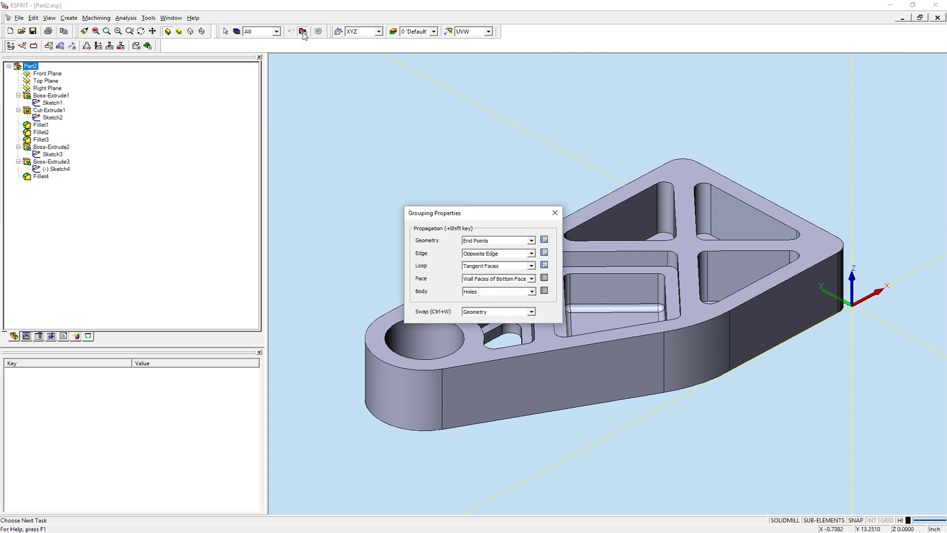
{"action": "left_click", "coordinate": [532, 253]}
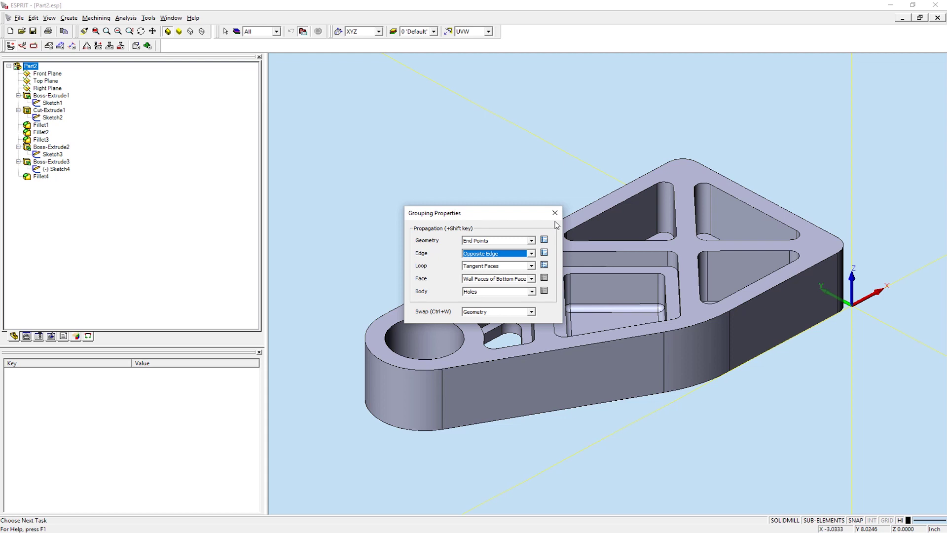
{"action": "left_click", "coordinate": [554, 212]}
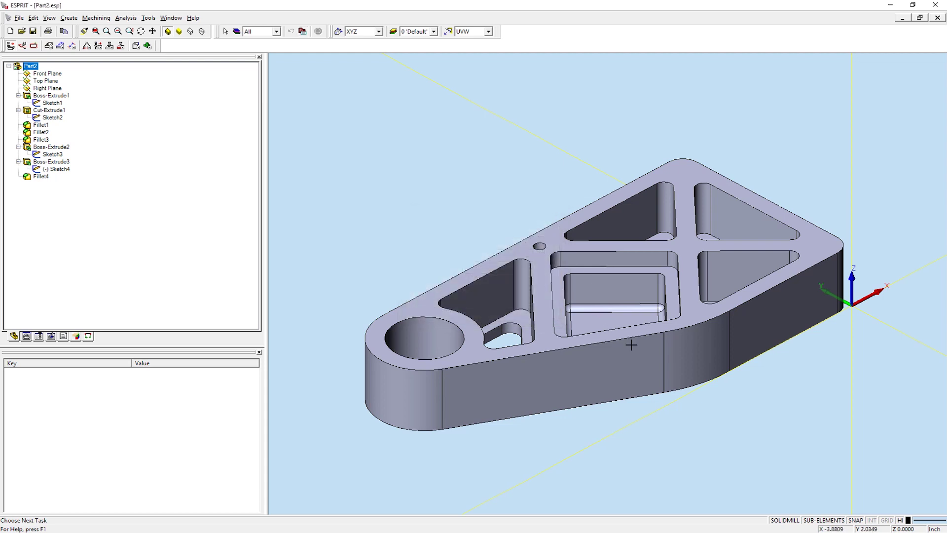
{"action": "left_click", "coordinate": [665, 357]}
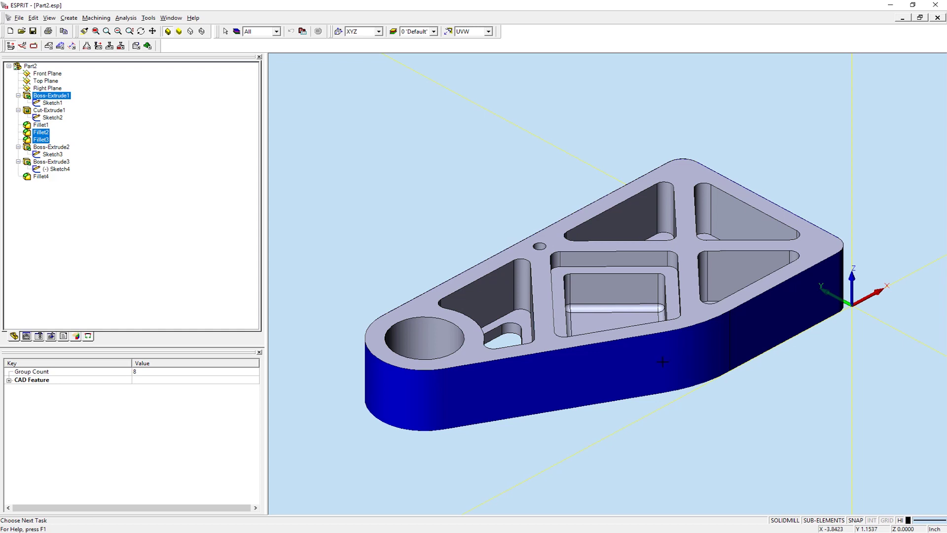
{"action": "middle_click_drag", "start_coordinate": [704, 417], "coordinate": [445, 394]}
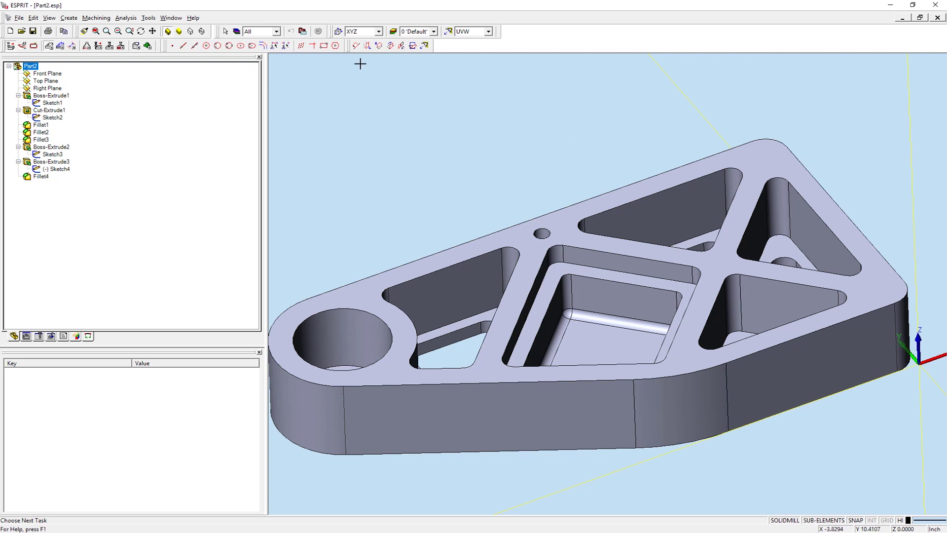
{"action": "left_click", "coordinate": [303, 32]}
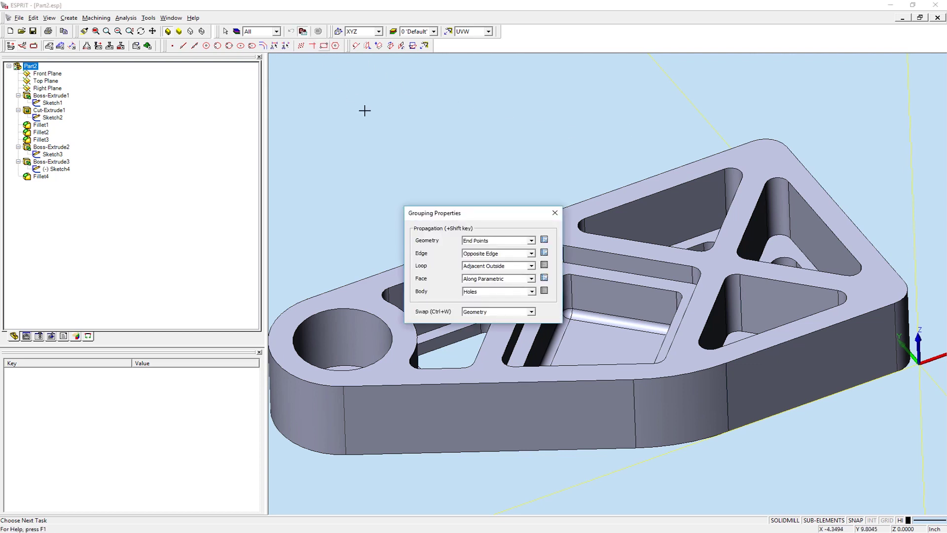
{"action": "left_click", "coordinate": [530, 265]}
{"action": "left_click", "coordinate": [530, 266]}
{"action": "left_click", "coordinate": [554, 213]}
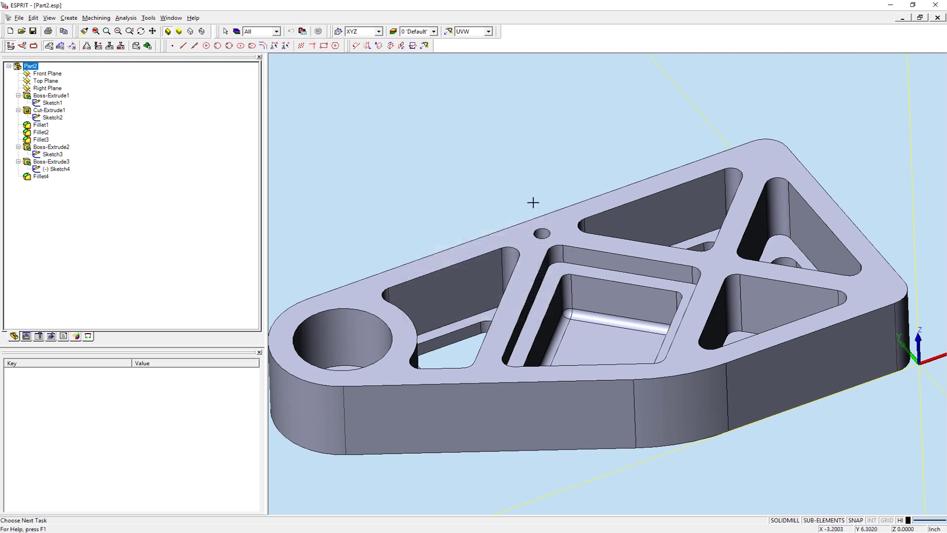
{"action": "left_click", "coordinate": [582, 264]}
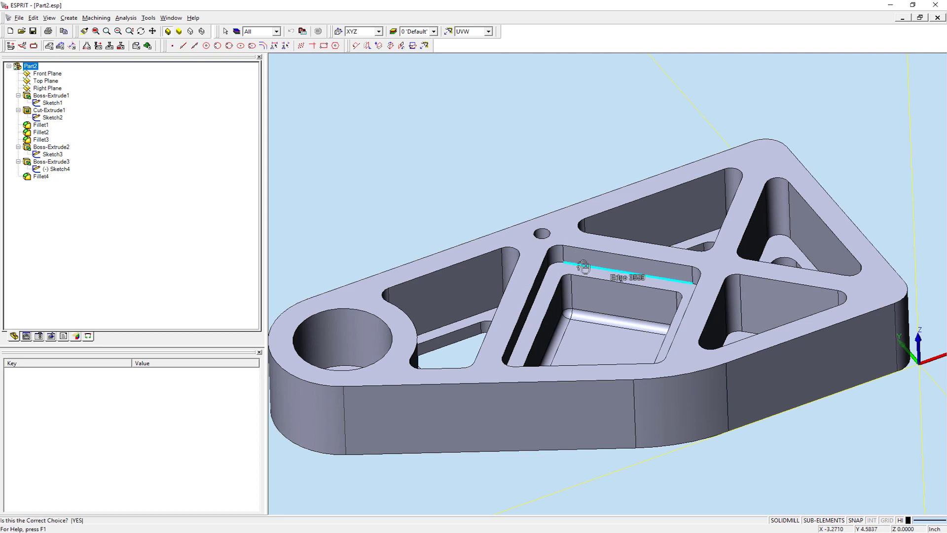
{"action": "right_click", "coordinate": [584, 267]}
{"action": "left_click", "coordinate": [584, 270]}
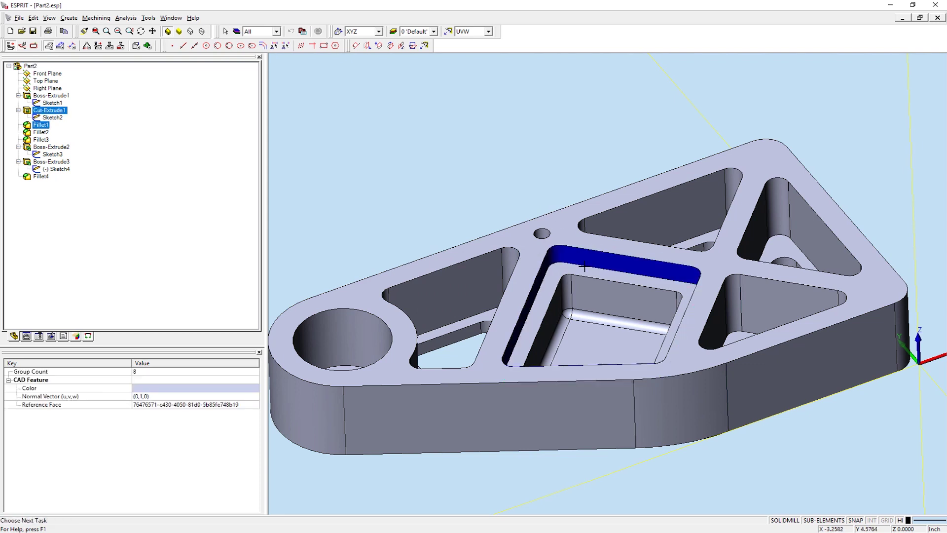
{"action": "left_click", "coordinate": [588, 278]}
{"action": "right_click", "coordinate": [588, 279]}
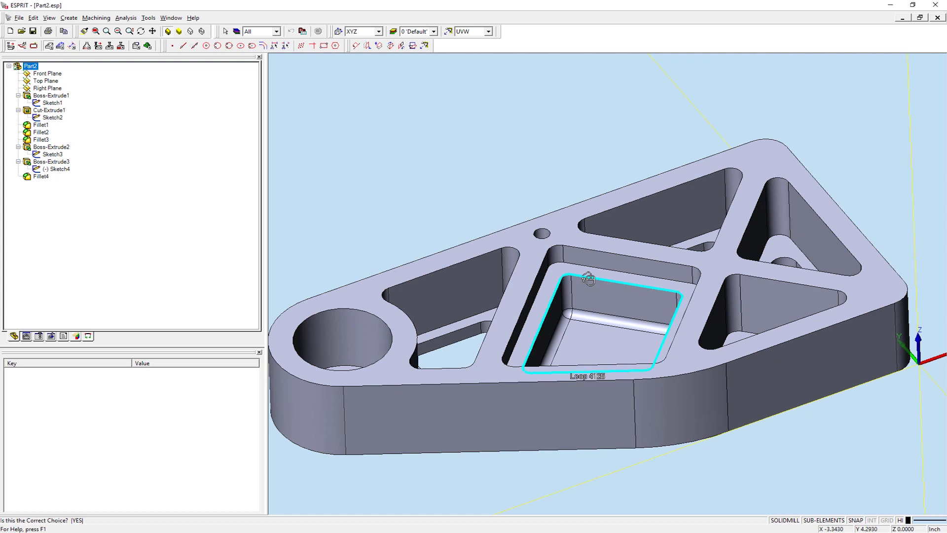
{"action": "left_click", "coordinate": [588, 278]}
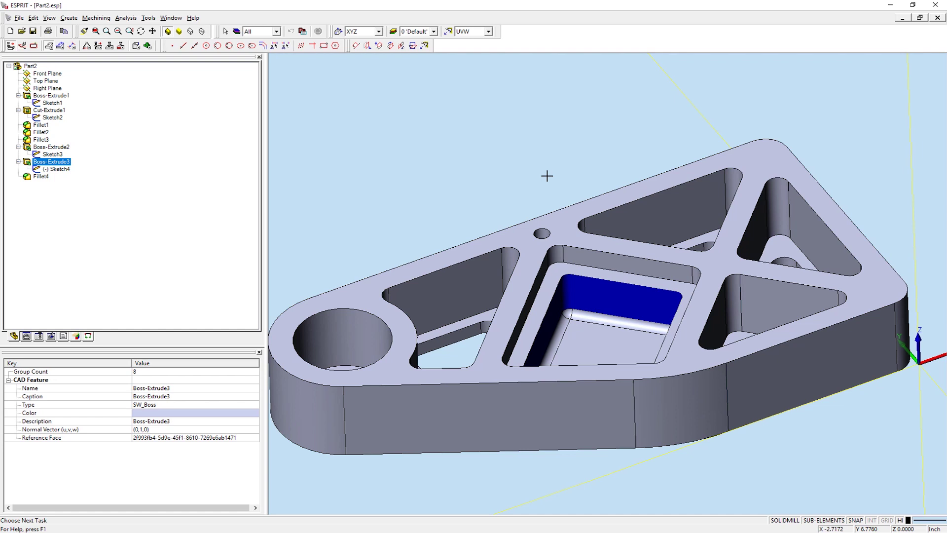
{"action": "left_click", "coordinate": [547, 175]}
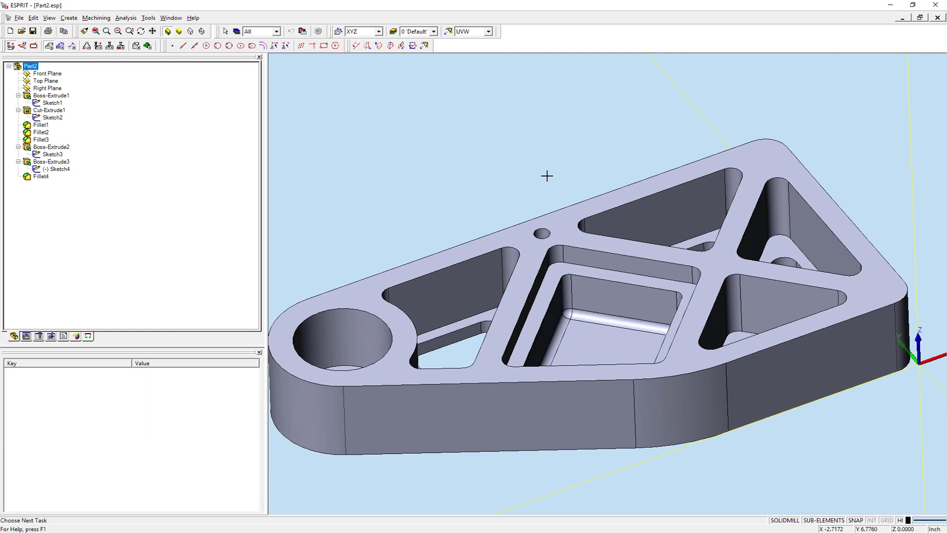
Set loop propagation to Closed Pocket Cavity and group the pocket from its rim loop.
{"action": "left_click", "coordinate": [303, 31]}
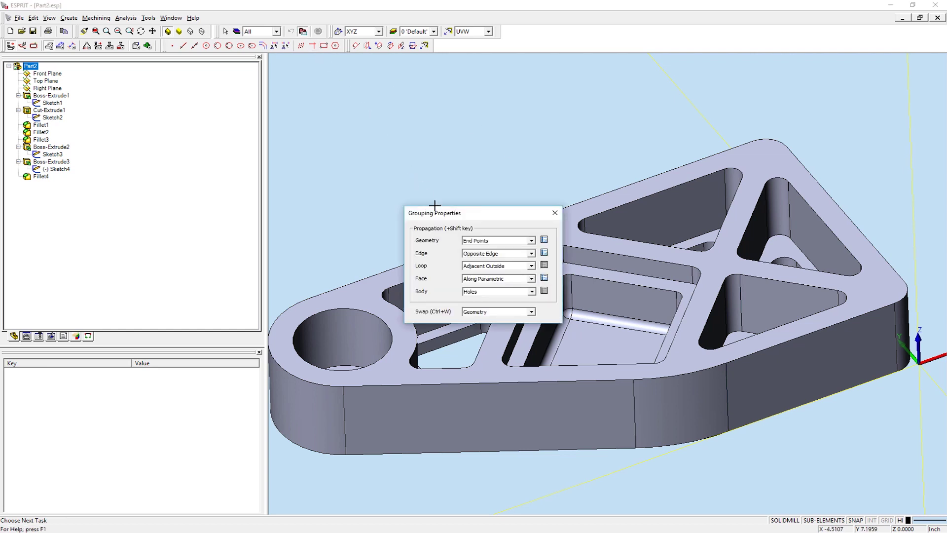
{"action": "left_click", "coordinate": [477, 266]}
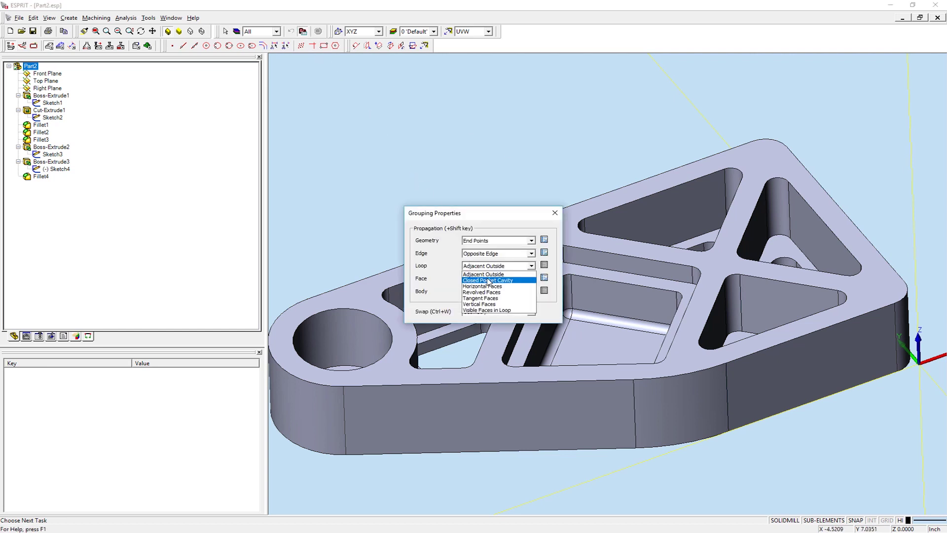
{"action": "left_click", "coordinate": [487, 280]}
{"action": "left_click", "coordinate": [555, 213]}
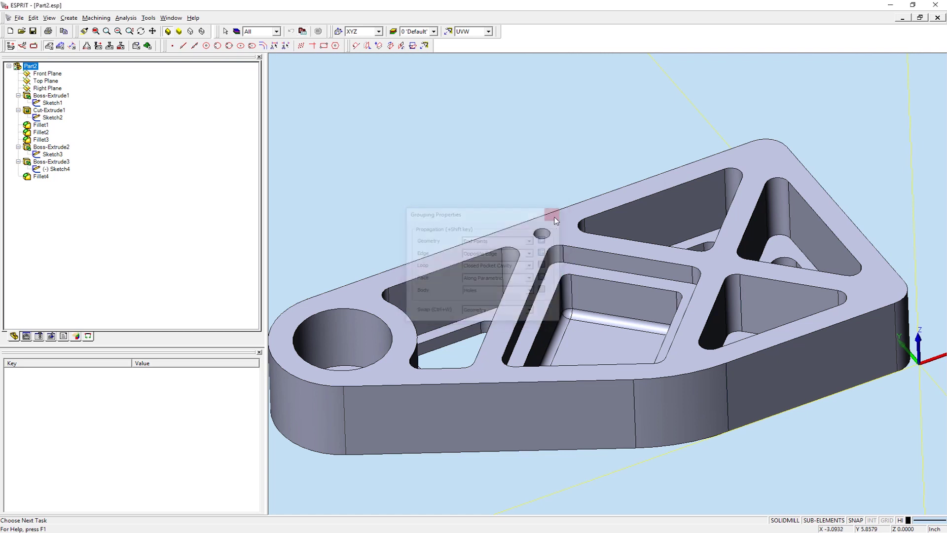
{"action": "left_click", "coordinate": [576, 248]}
{"action": "left_click", "coordinate": [576, 248]}
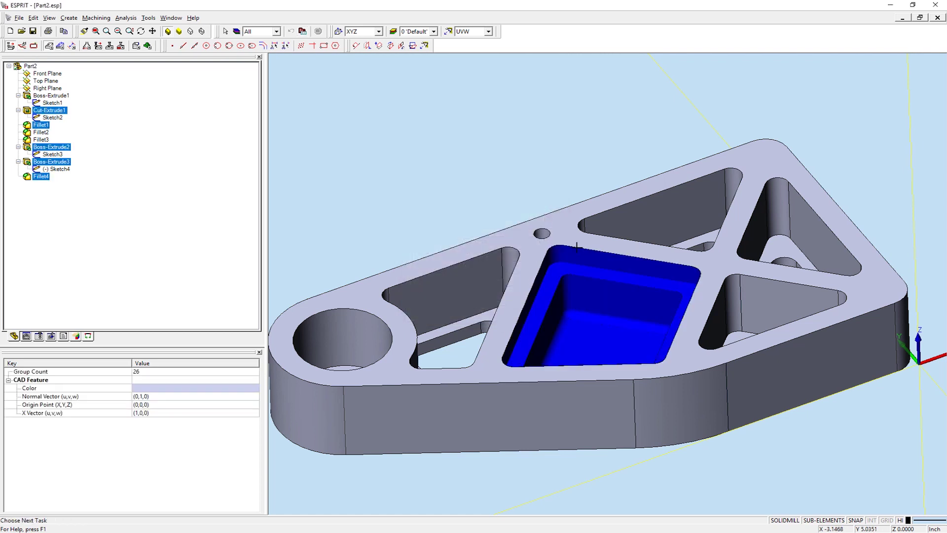
{"action": "left_click", "coordinate": [514, 195]}
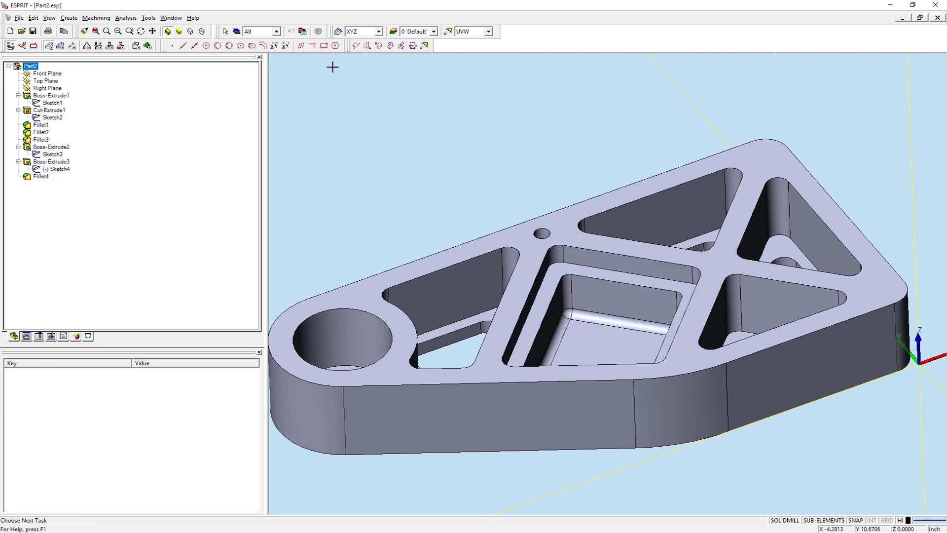
Group the top wall's horizontal faces with Horizontal Faces loop propagation, then reopen the loop options.
{"action": "left_click", "coordinate": [303, 31]}
{"action": "left_click", "coordinate": [478, 266]}
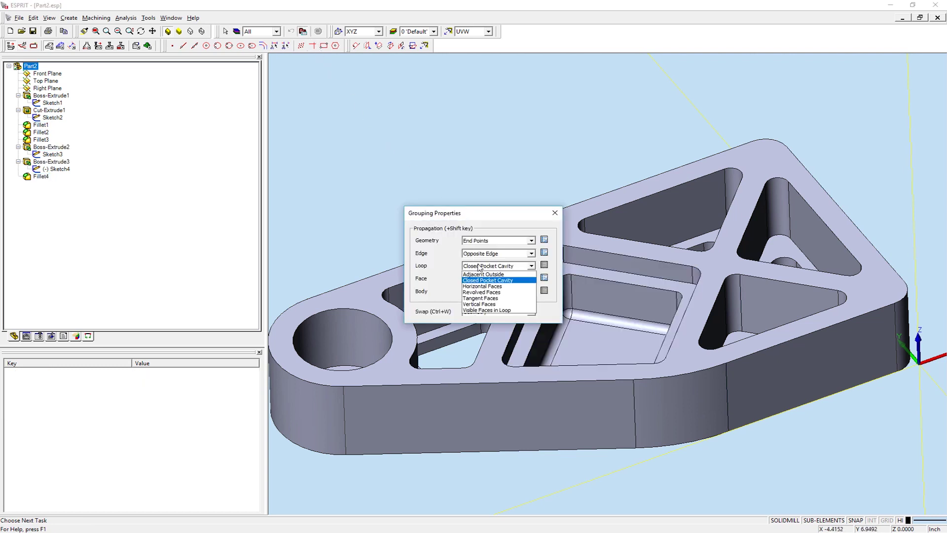
{"action": "left_click", "coordinate": [493, 288]}
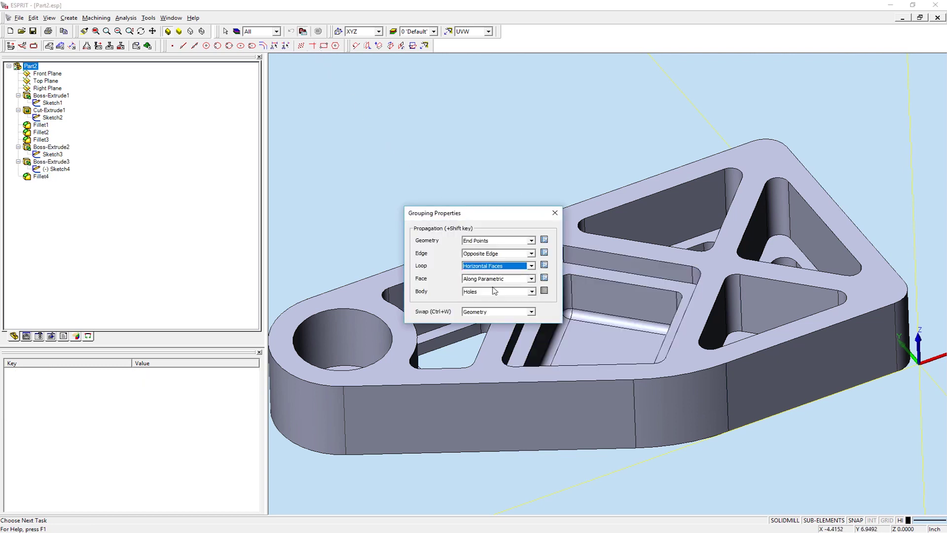
{"action": "left_click", "coordinate": [555, 212]}
{"action": "left_click", "coordinate": [587, 251]}
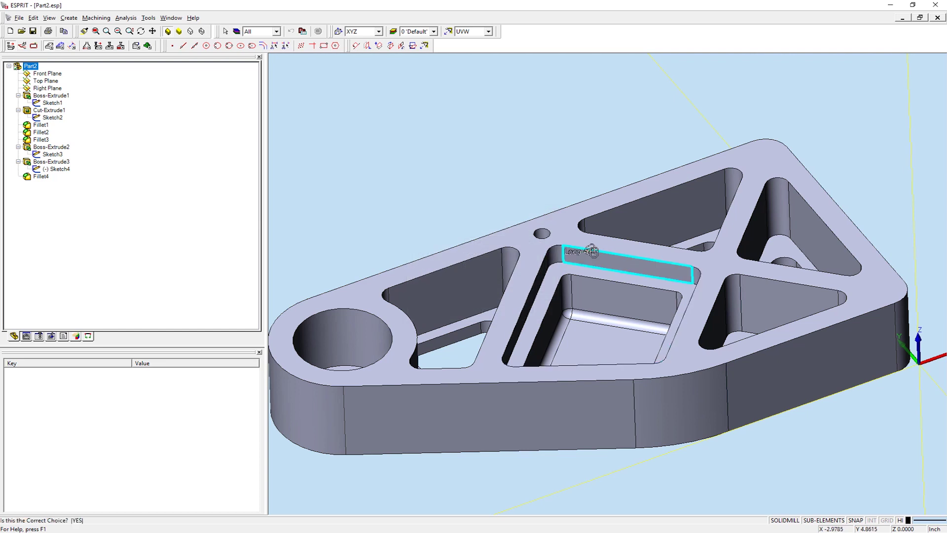
{"action": "left_click", "coordinate": [592, 251]}
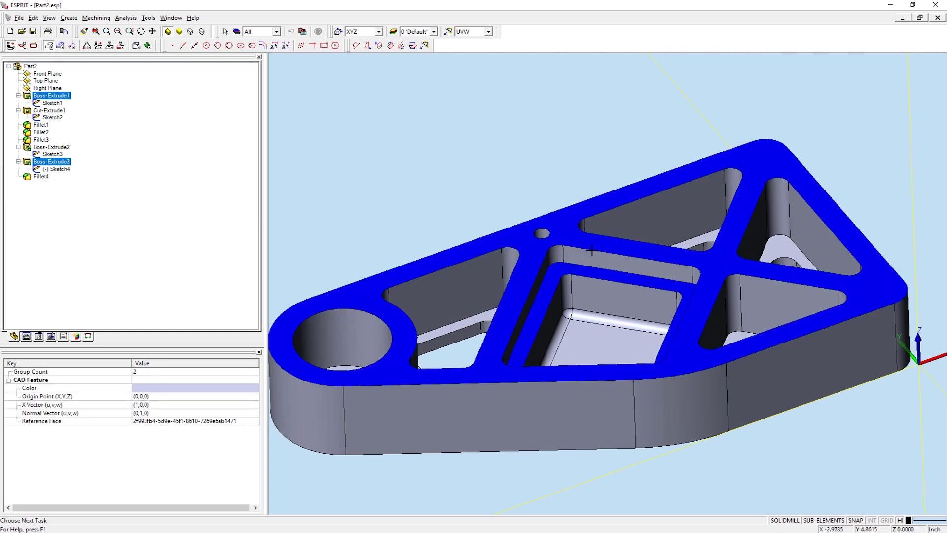
{"action": "key", "text": "Escape"}
{"action": "left_click", "coordinate": [303, 32]}
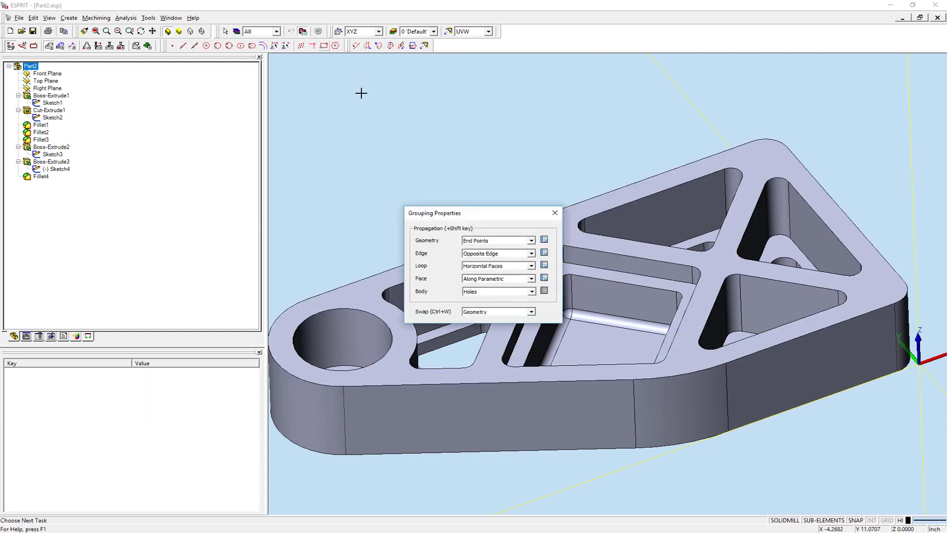
{"action": "left_click", "coordinate": [487, 267]}
{"action": "left_click", "coordinate": [495, 306]}
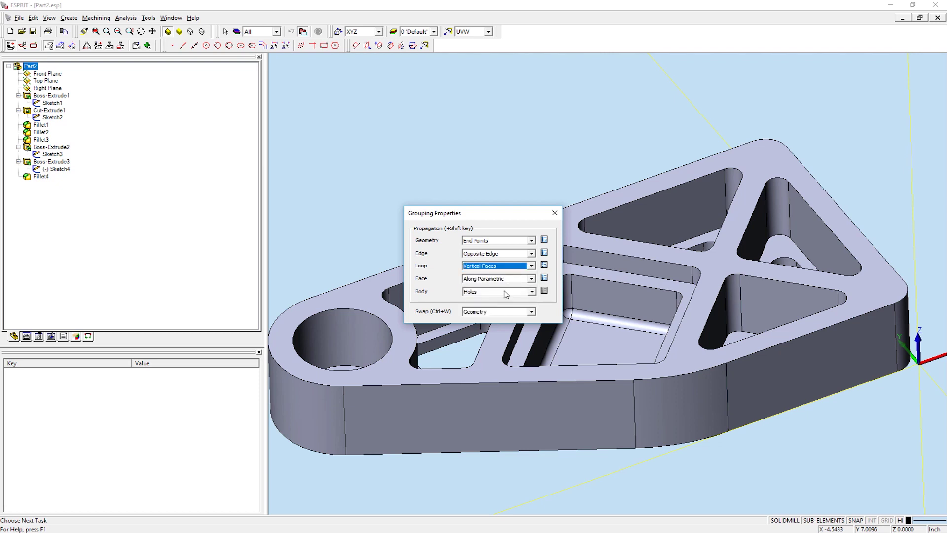
{"action": "left_click", "coordinate": [555, 212]}
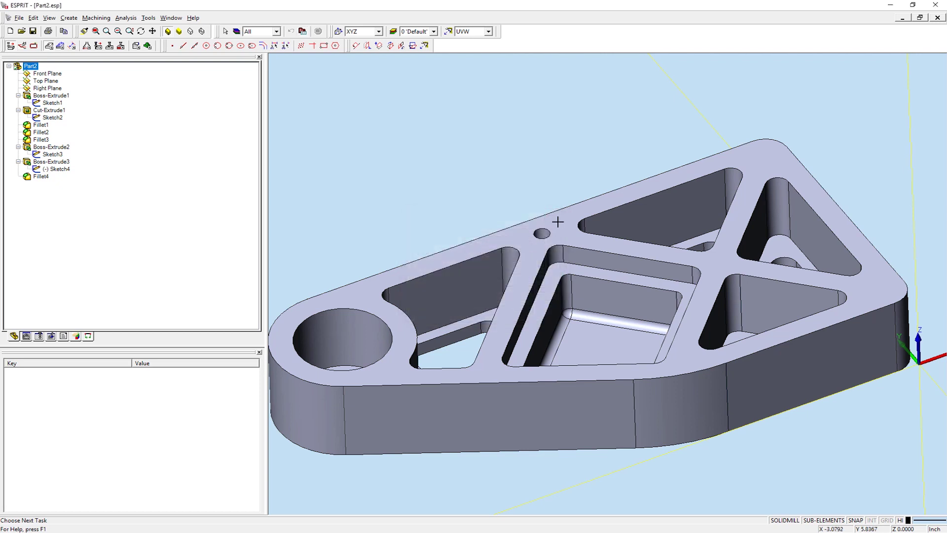
{"action": "left_click", "coordinate": [576, 250]}
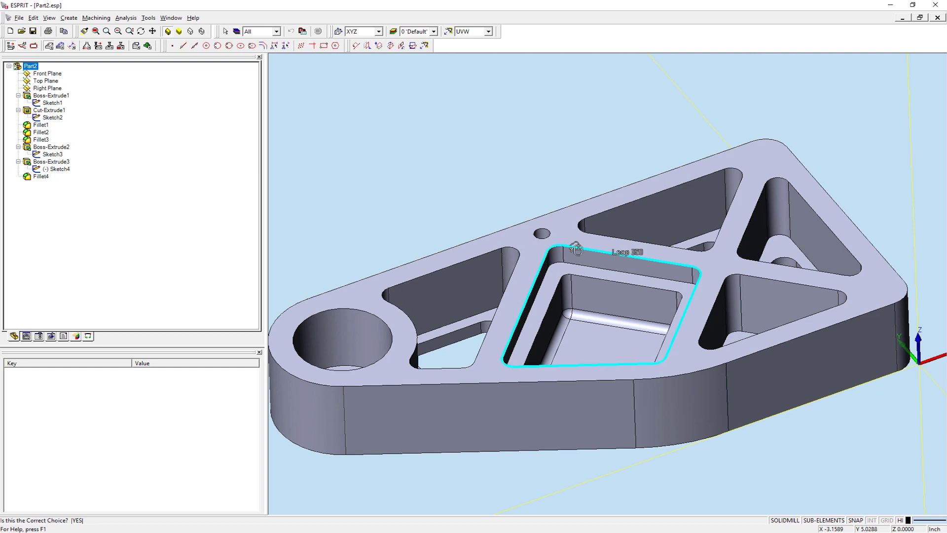
{"action": "left_click", "coordinate": [576, 250]}
{"action": "left_click", "coordinate": [491, 199]}
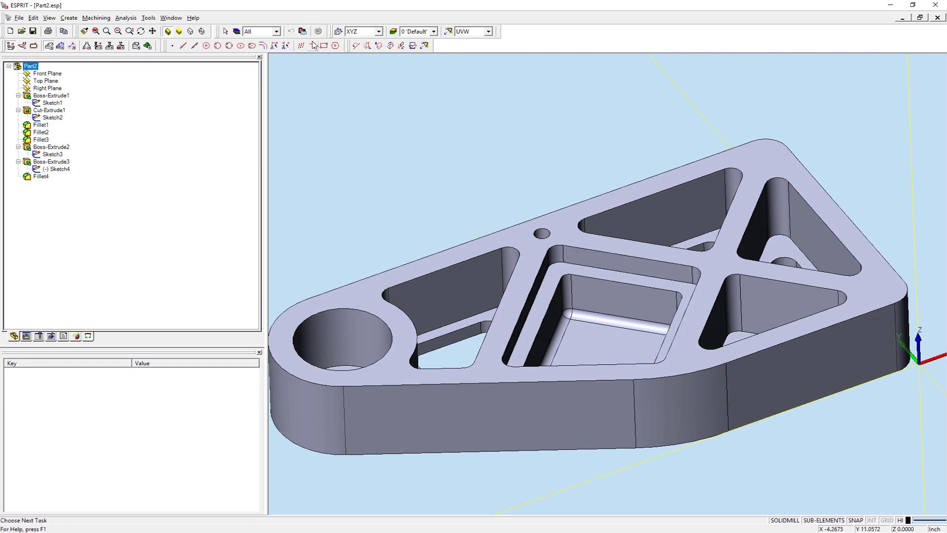
{"action": "left_click", "coordinate": [302, 31]}
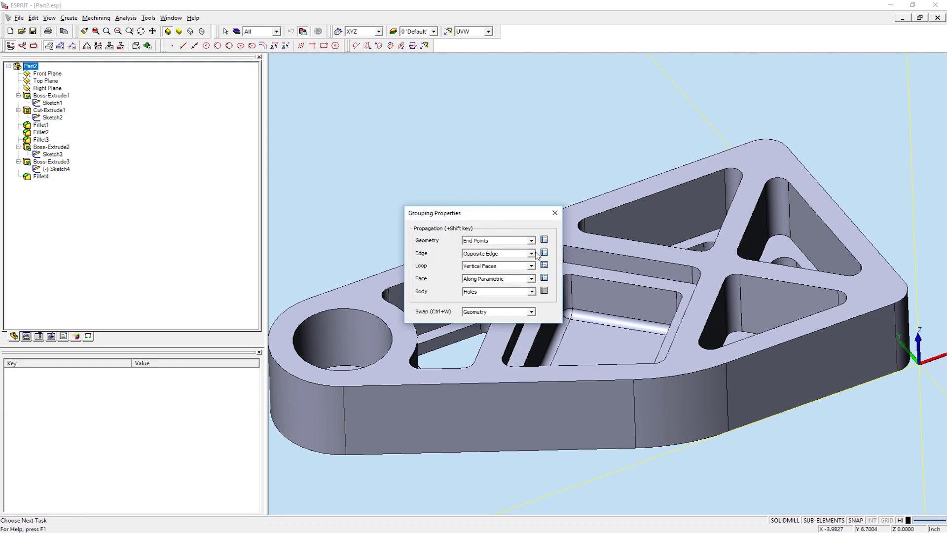
{"action": "left_click", "coordinate": [544, 265]}
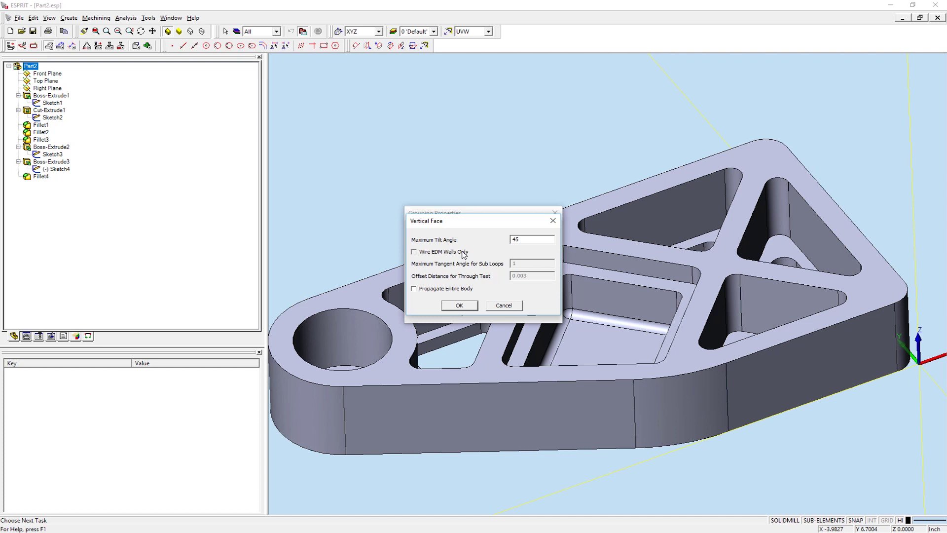
Enable Wire EDM Walls Only and Propagate Entire Body, then group the pocket's vertical walls.
{"action": "left_click", "coordinate": [464, 255]}
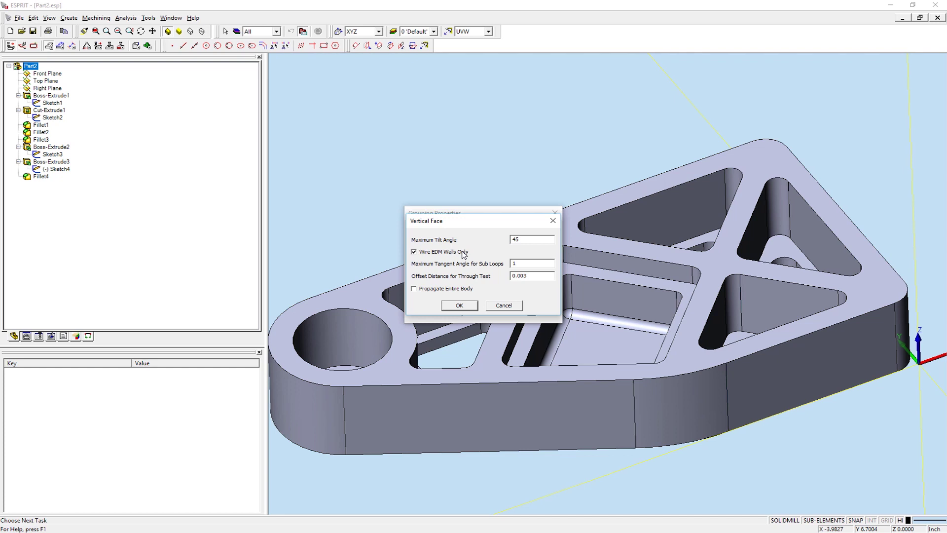
{"action": "left_click", "coordinate": [459, 306]}
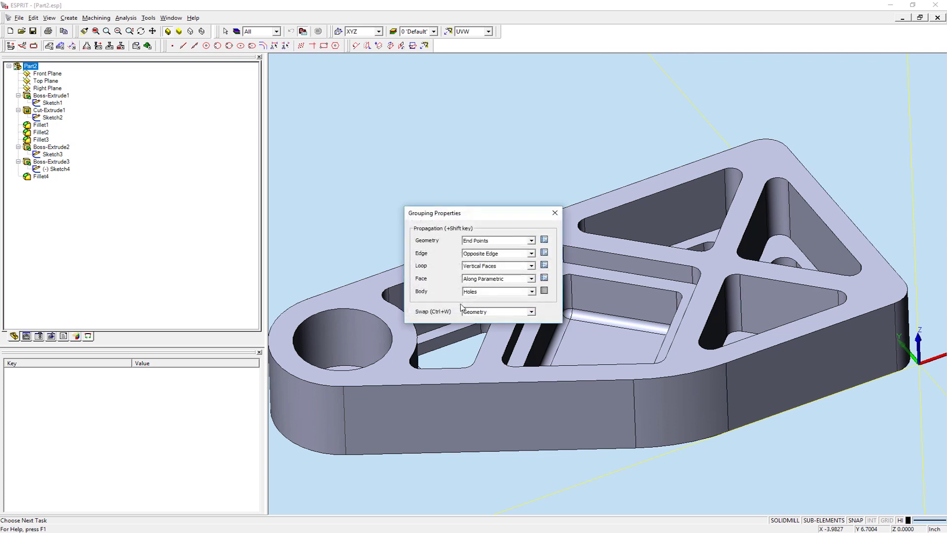
{"action": "left_click", "coordinate": [555, 212]}
{"action": "left_click", "coordinate": [591, 248]}
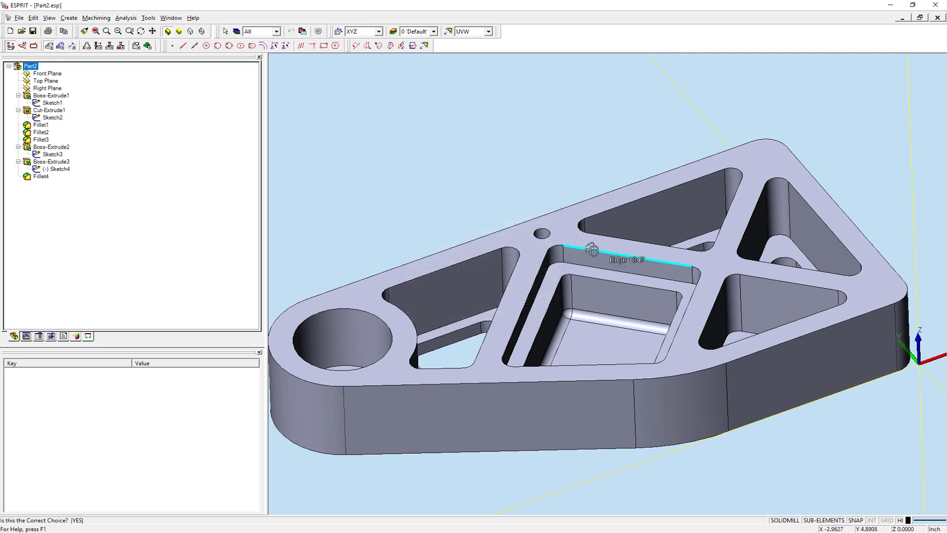
{"action": "right_click", "coordinate": [591, 250]}
{"action": "left_click", "coordinate": [591, 250]}
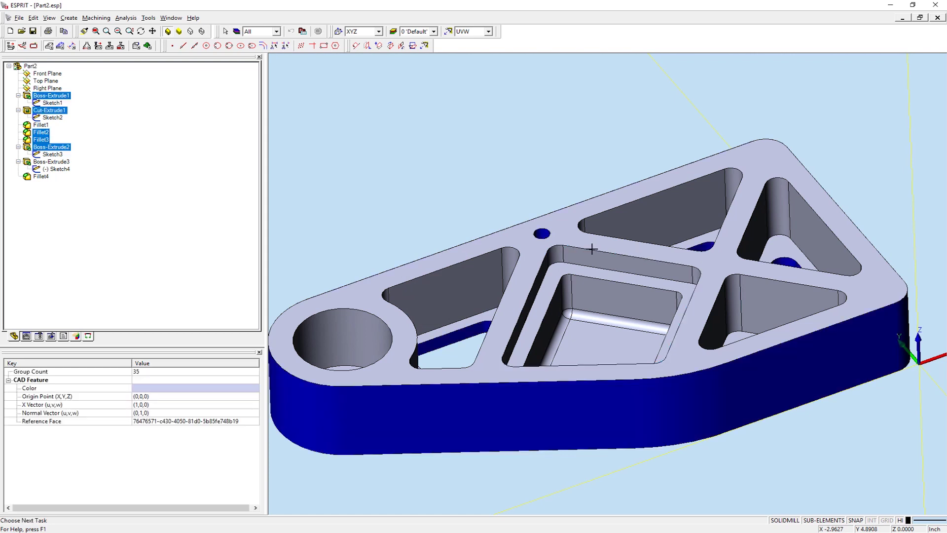
{"action": "key", "text": "Escape"}
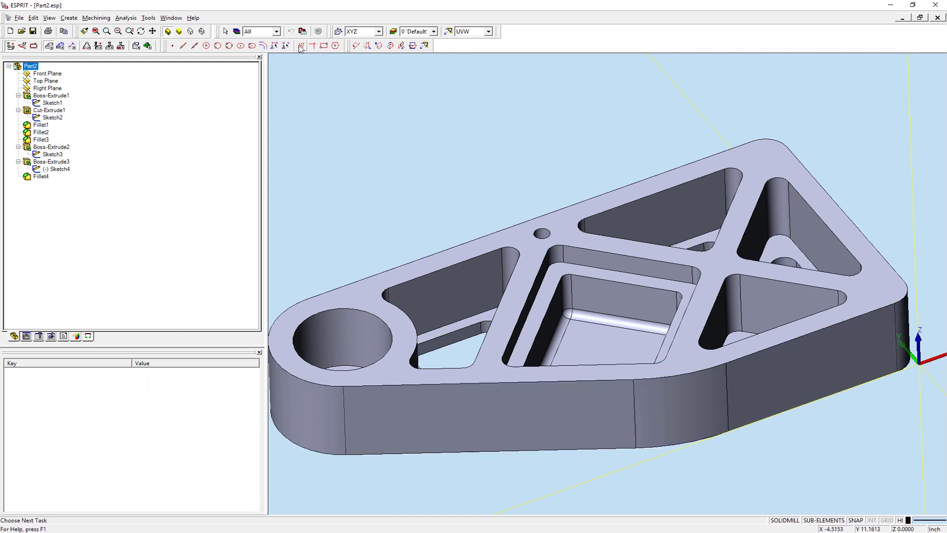
Set loop propagation to Revolved Faces and group the holes from a top-face loop.
{"action": "left_click", "coordinate": [302, 31]}
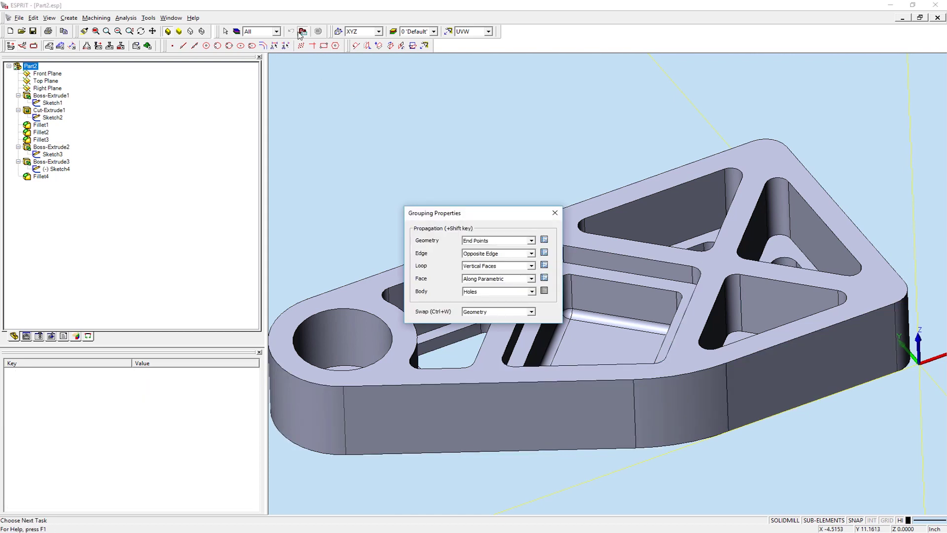
{"action": "left_click", "coordinate": [476, 267]}
{"action": "left_click", "coordinate": [497, 285]}
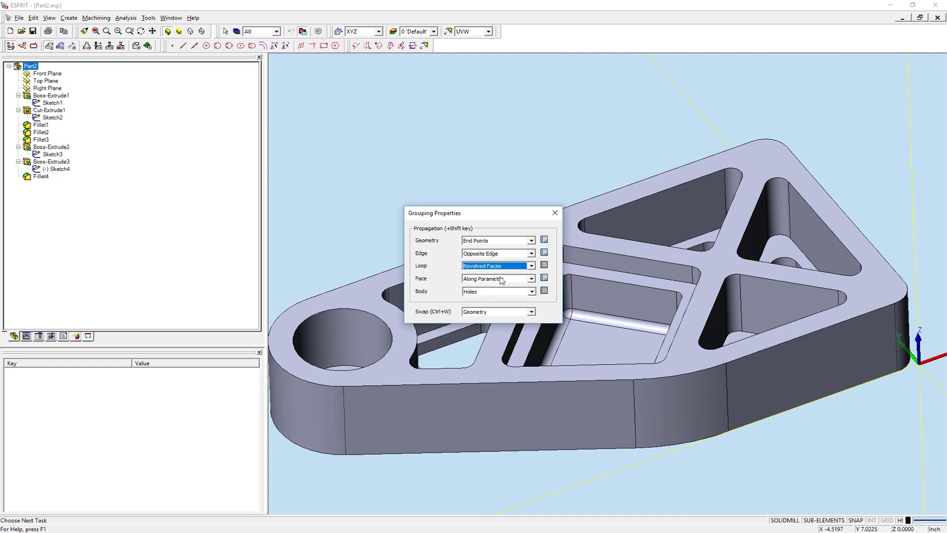
{"action": "left_click", "coordinate": [555, 212]}
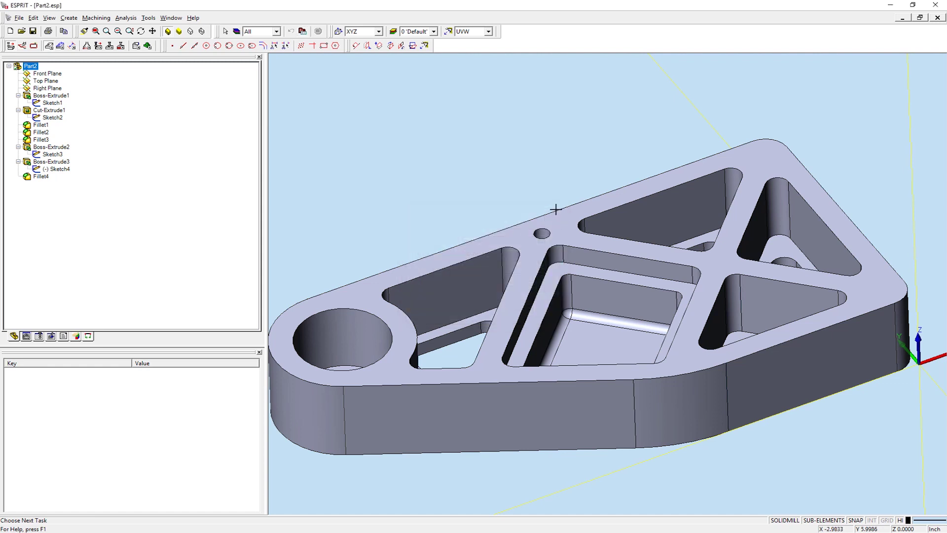
{"action": "left_click", "coordinate": [556, 209]}
{"action": "left_click", "coordinate": [556, 210]}
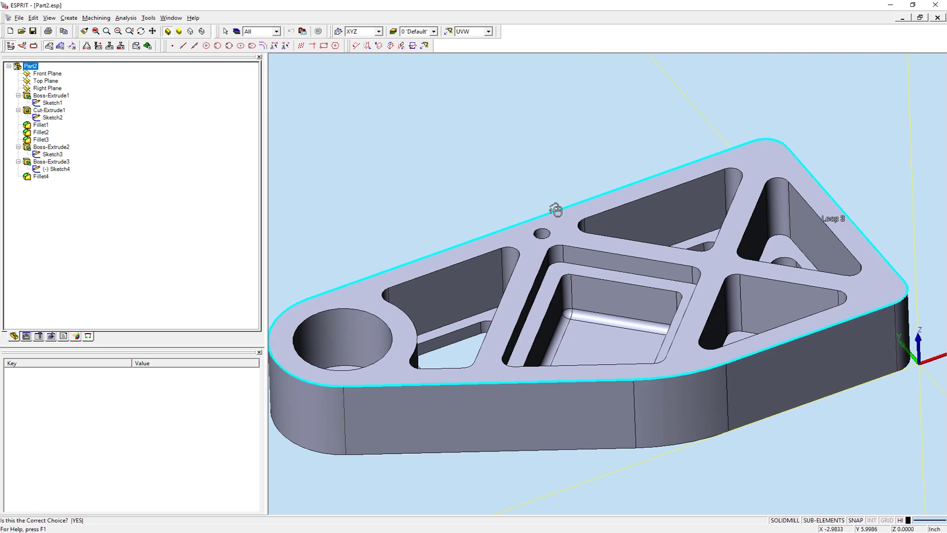
{"action": "left_click", "coordinate": [555, 210]}
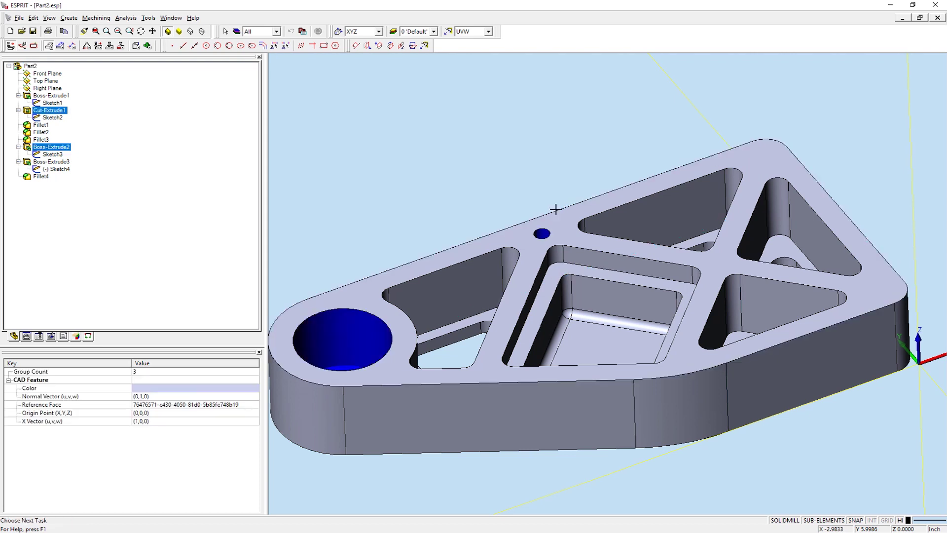
{"action": "left_click", "coordinate": [495, 193]}
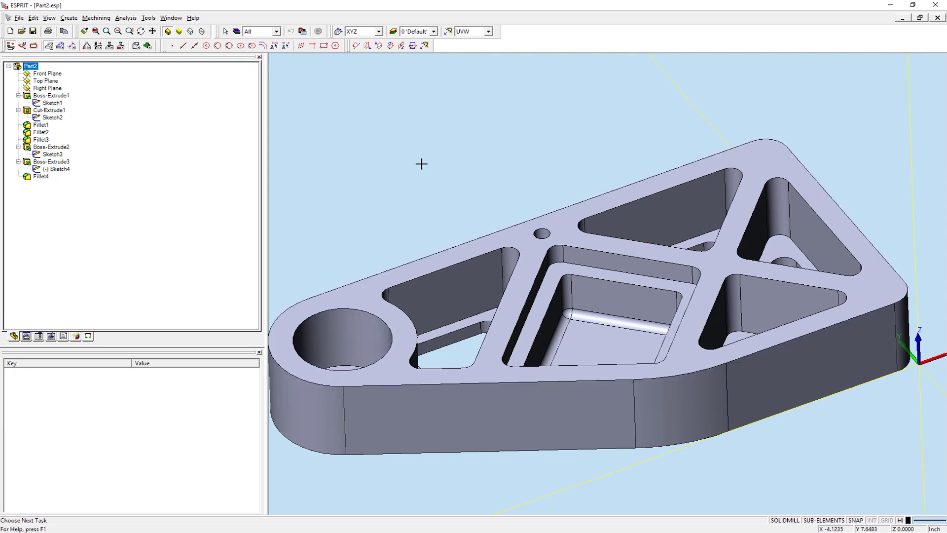
Switch loop propagation to Tangent Faces and group the 8 outer side-wall faces.
{"action": "left_click", "coordinate": [303, 31]}
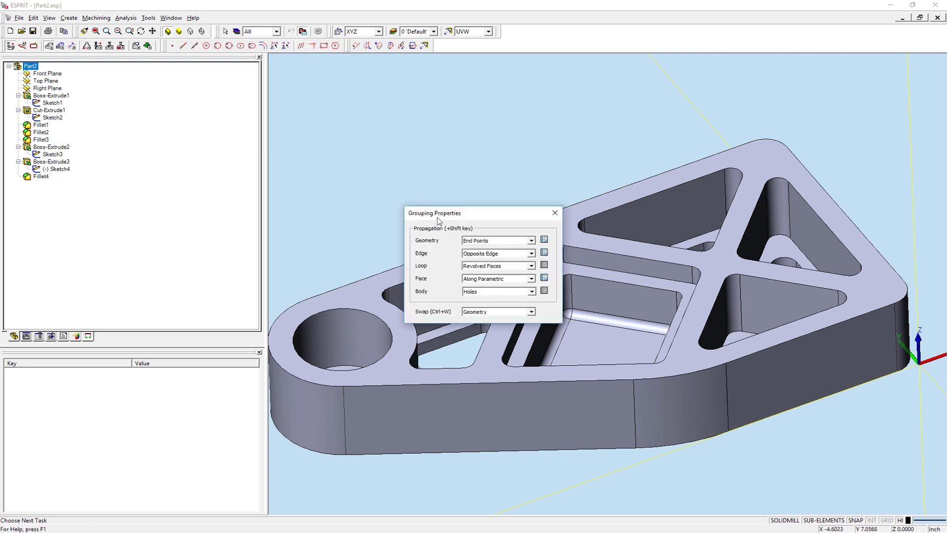
{"action": "left_click", "coordinate": [474, 266]}
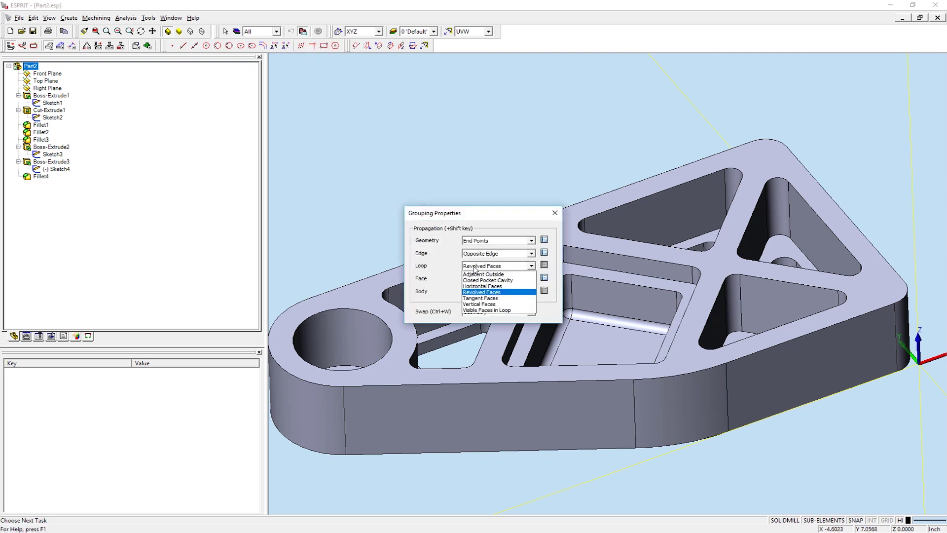
{"action": "left_click", "coordinate": [486, 299]}
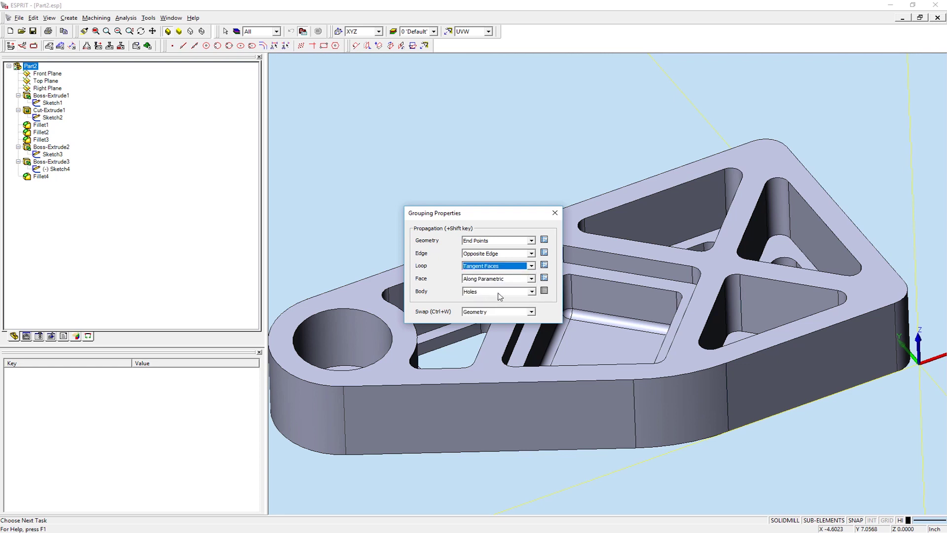
{"action": "left_click", "coordinate": [555, 213]}
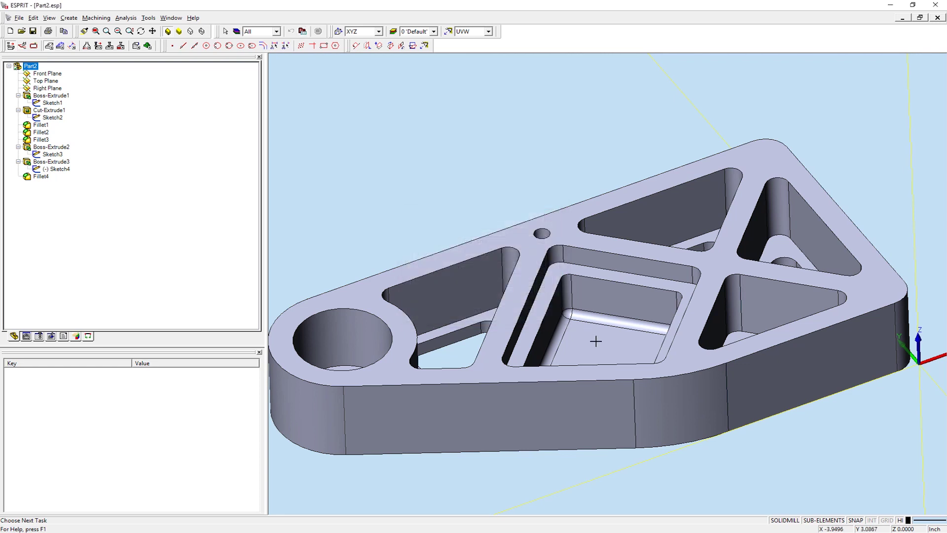
{"action": "left_click", "coordinate": [635, 405]}
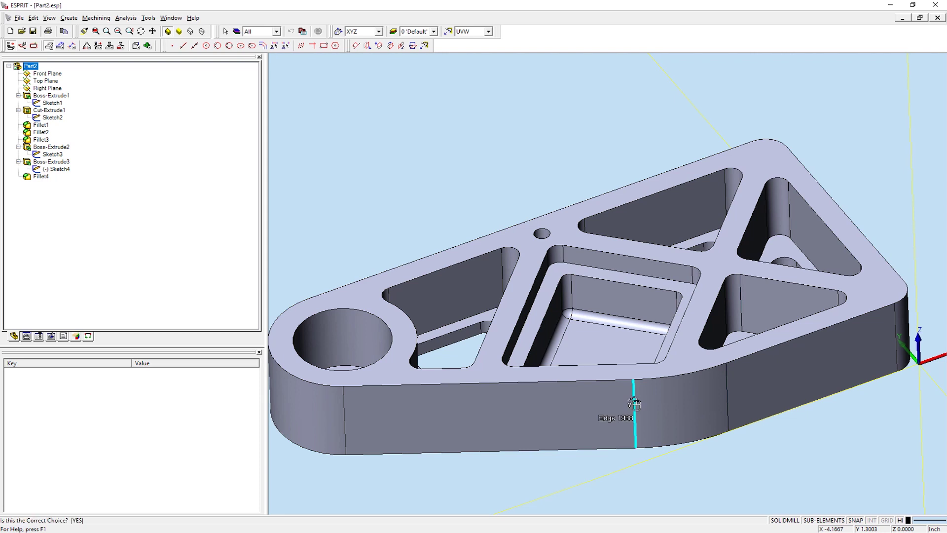
{"action": "left_click", "coordinate": [635, 405]}
{"action": "right_click", "coordinate": [635, 404]}
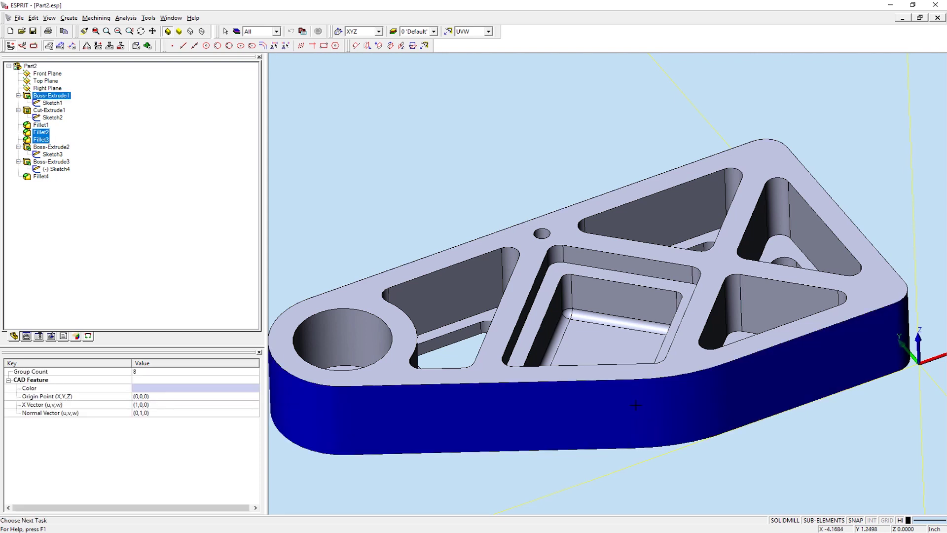
{"action": "left_click", "coordinate": [449, 187]}
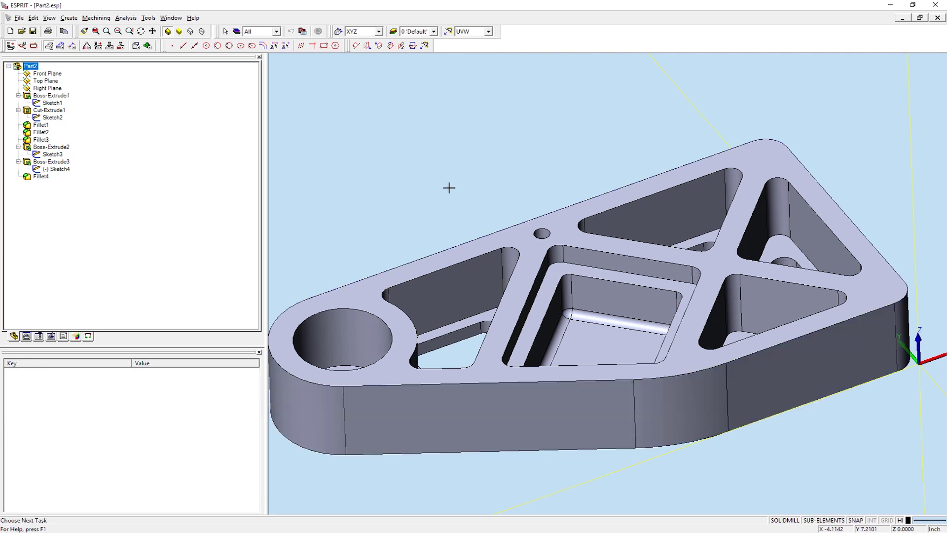
{"action": "key", "text": "ctrl+g"}
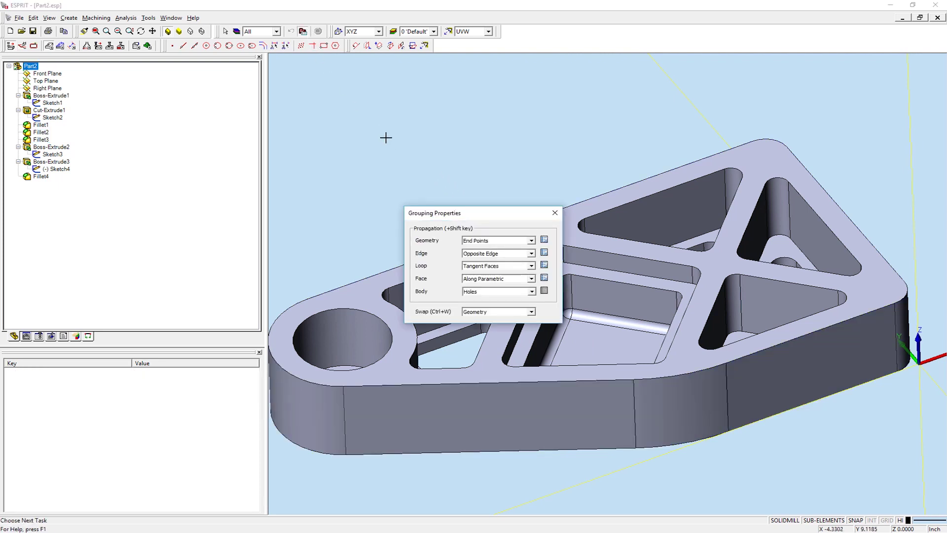
{"action": "left_click", "coordinate": [493, 280]}
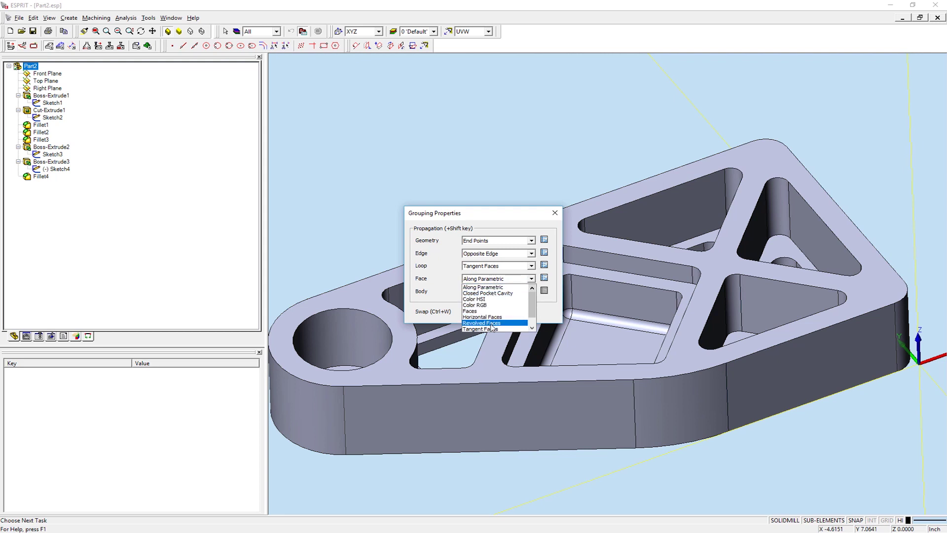
{"action": "scroll", "coordinate": [490, 325], "scroll_direction": "down", "scroll_amount": 1}
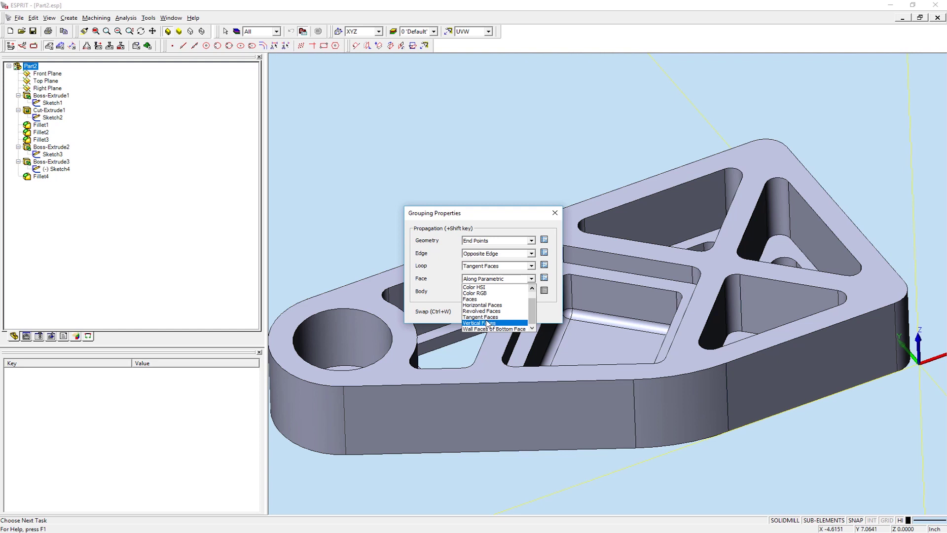
{"action": "scroll", "coordinate": [487, 323], "scroll_direction": "up", "scroll_amount": 1}
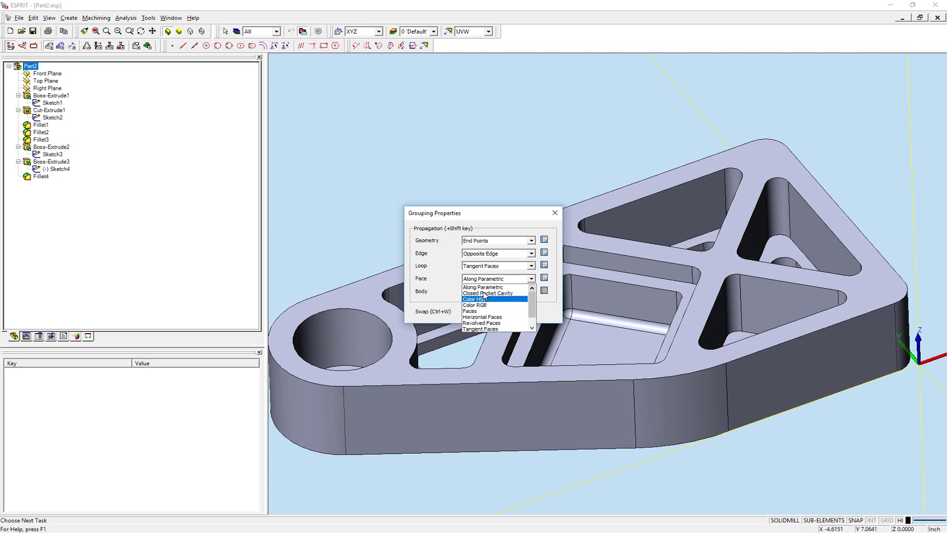
{"action": "left_click", "coordinate": [485, 287]}
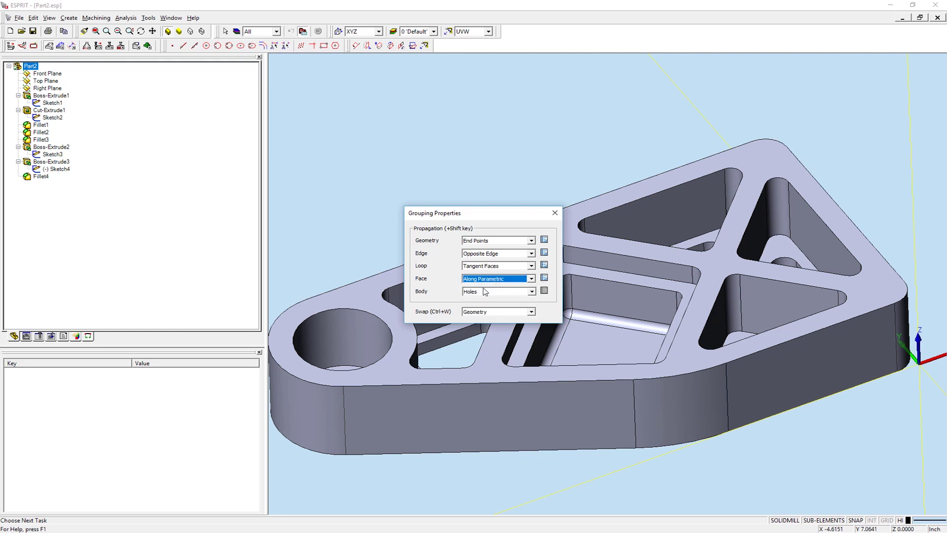
{"action": "left_click", "coordinate": [553, 215]}
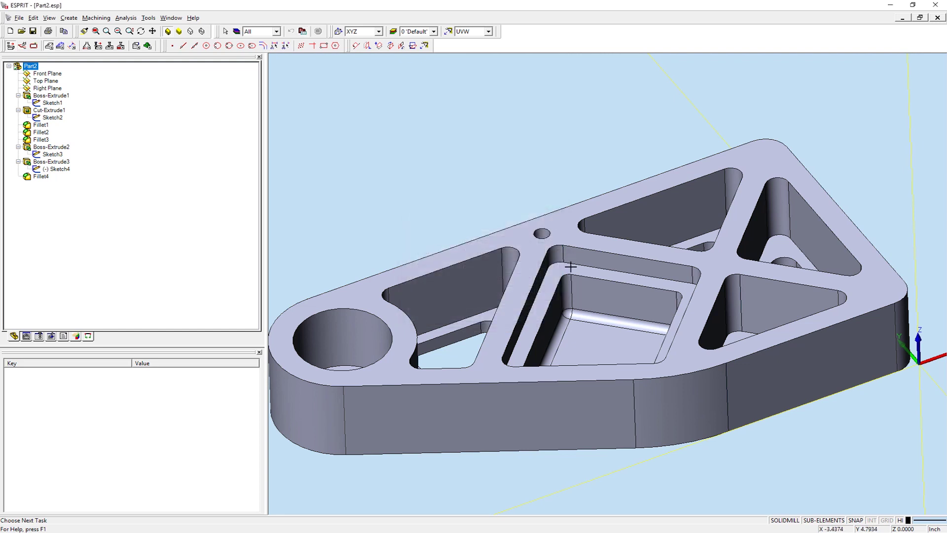
Group the central pocket's bottom fillet faces, checking them in wireframe then shaded view.
{"action": "left_click", "coordinate": [602, 320]}
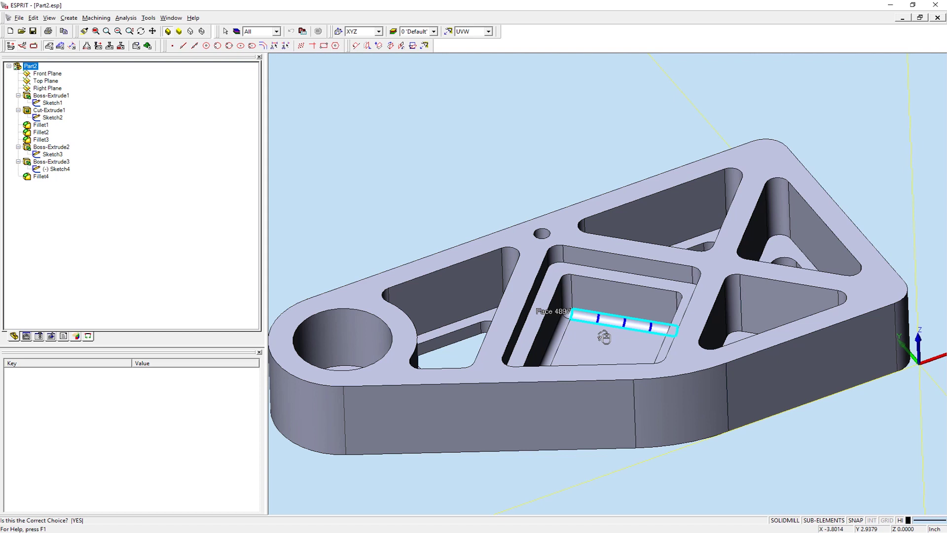
{"action": "left_click", "coordinate": [604, 337]}
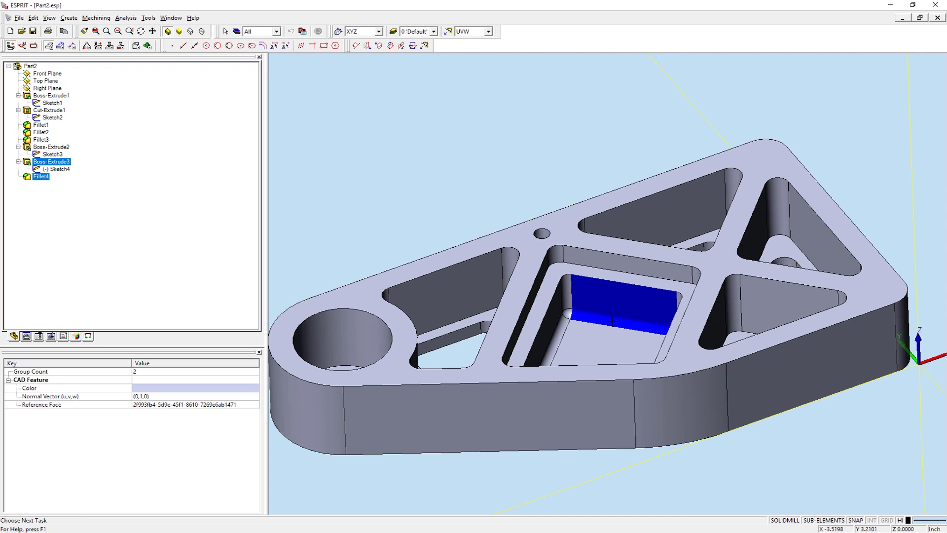
{"action": "left_click", "coordinate": [612, 321]}
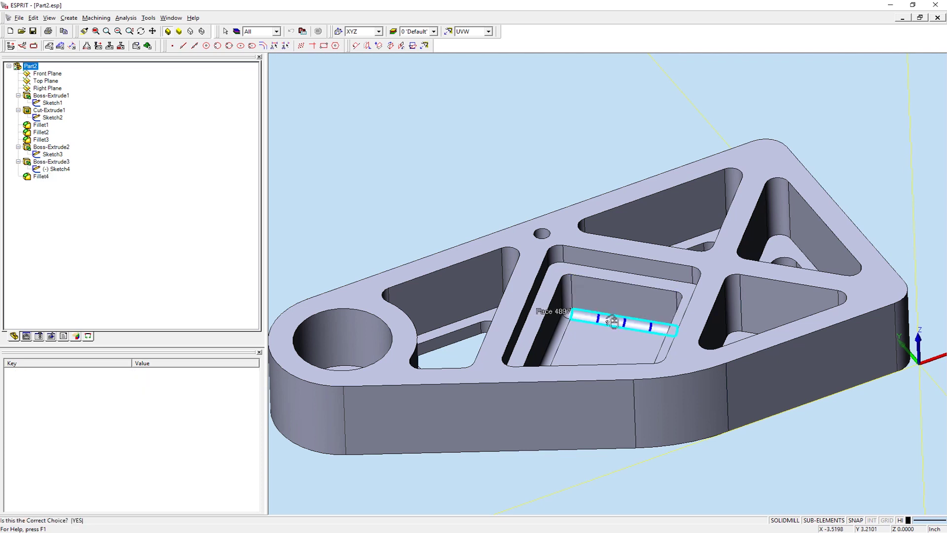
{"action": "left_click", "coordinate": [612, 321]}
{"action": "left_click", "coordinate": [613, 322]}
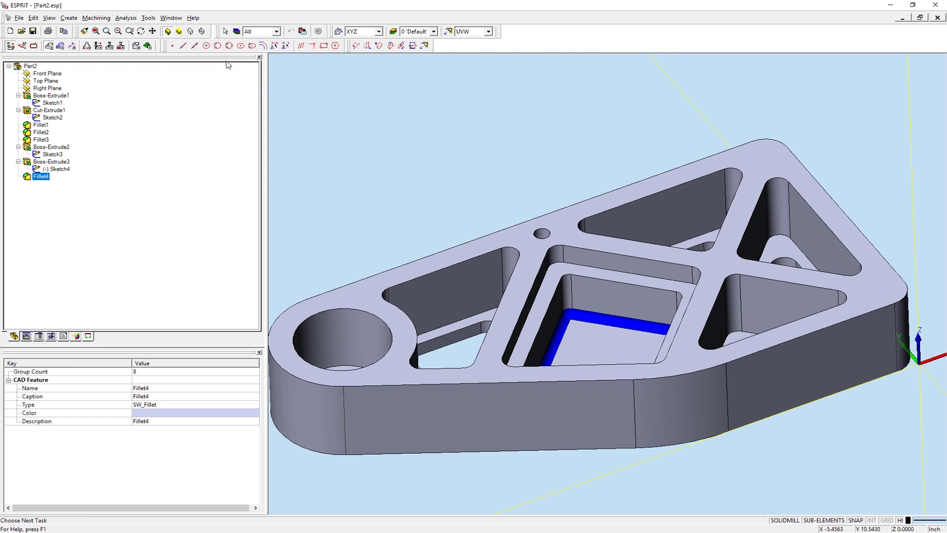
{"action": "left_click", "coordinate": [200, 32]}
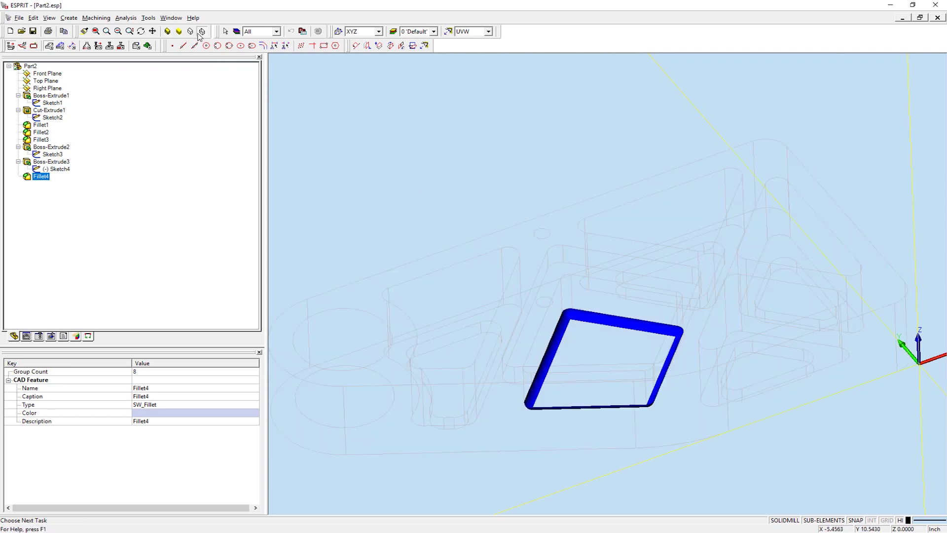
{"action": "left_click", "coordinate": [167, 32]}
{"action": "left_click", "coordinate": [415, 169]}
Set Face propagation to Closed Pocket Cavity and select the 28 pocket and bore faces.
{"action": "left_click", "coordinate": [302, 32]}
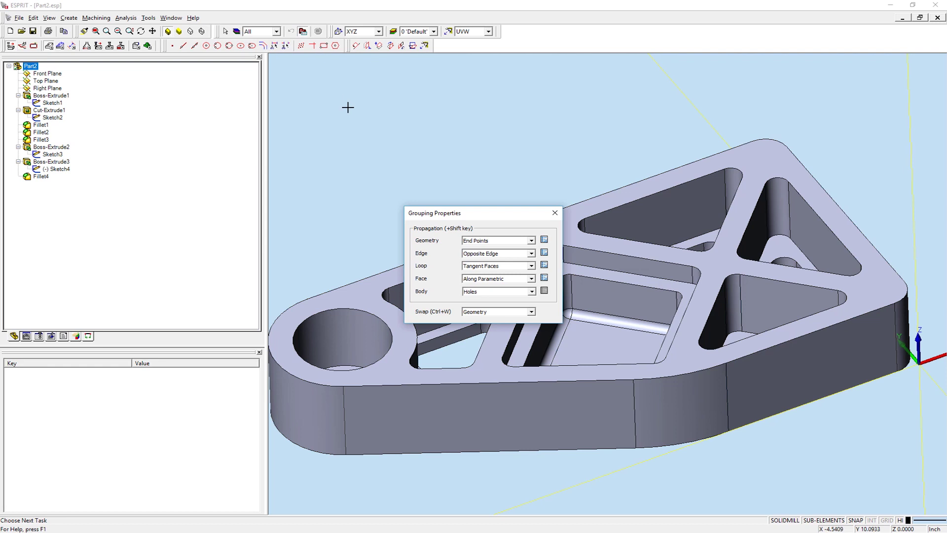
{"action": "left_click", "coordinate": [488, 279]}
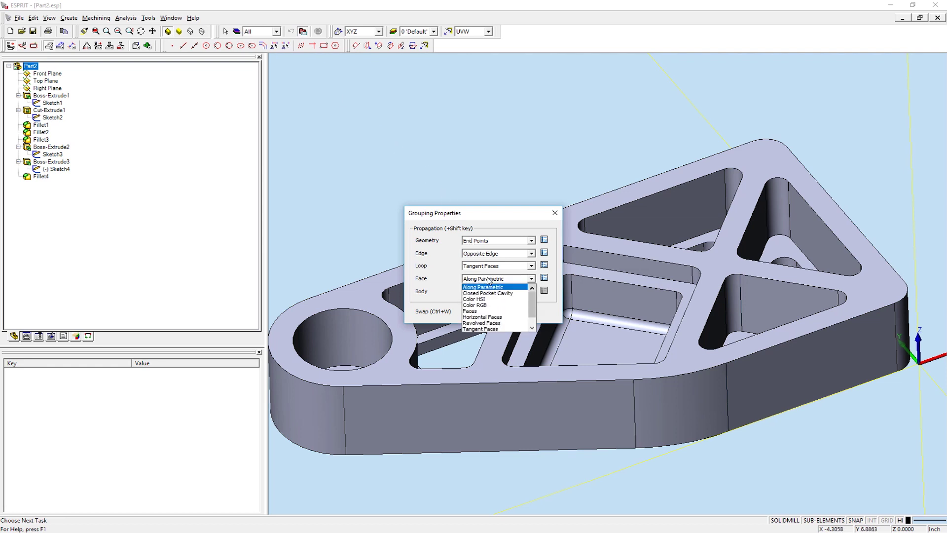
{"action": "left_click", "coordinate": [492, 293]}
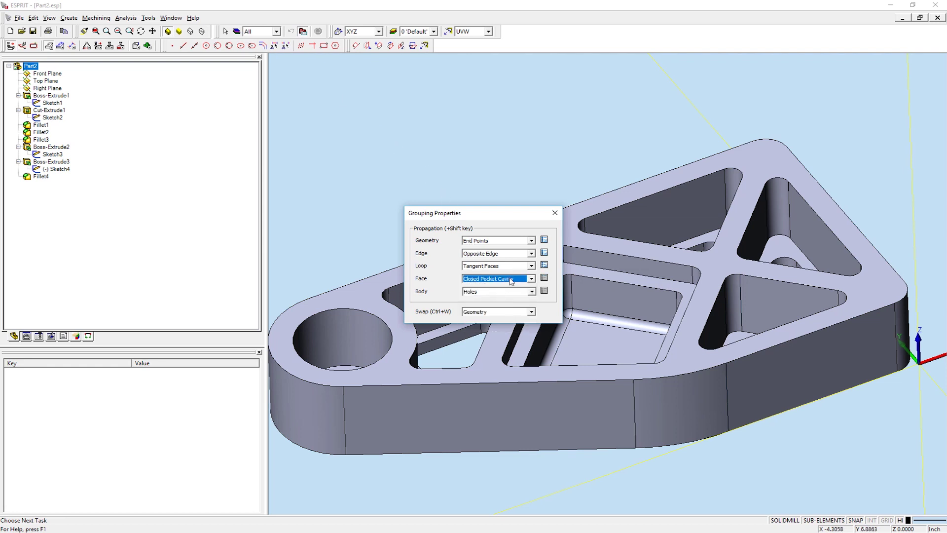
{"action": "left_click", "coordinate": [554, 213]}
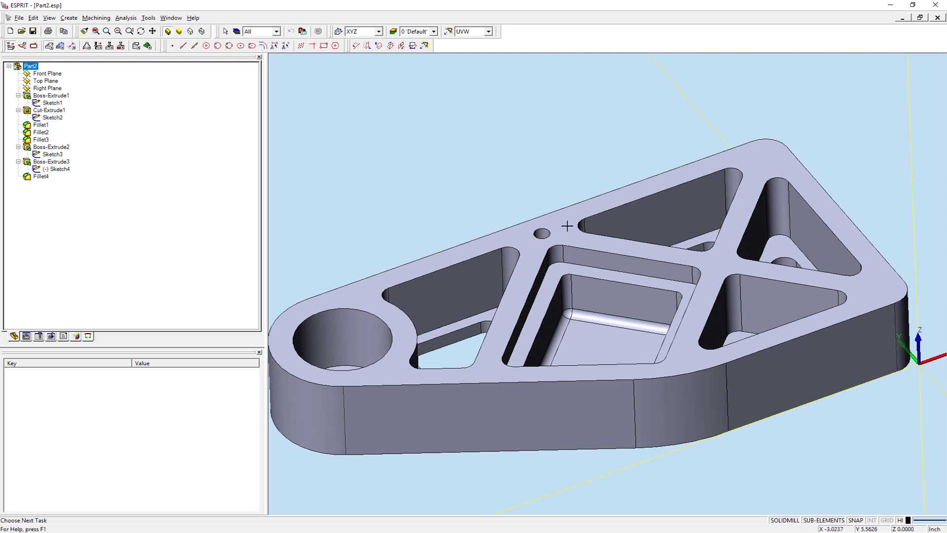
{"action": "left_click", "coordinate": [566, 225]}
{"action": "left_click", "coordinate": [567, 228]}
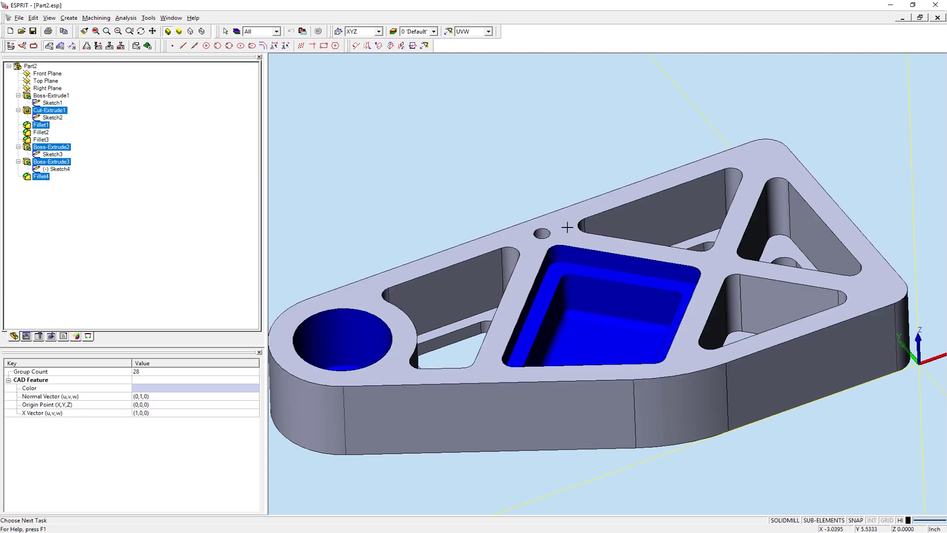
Try Color HSI face propagation by grouping faces matching the central pocket's colour.
{"action": "left_click", "coordinate": [461, 110]}
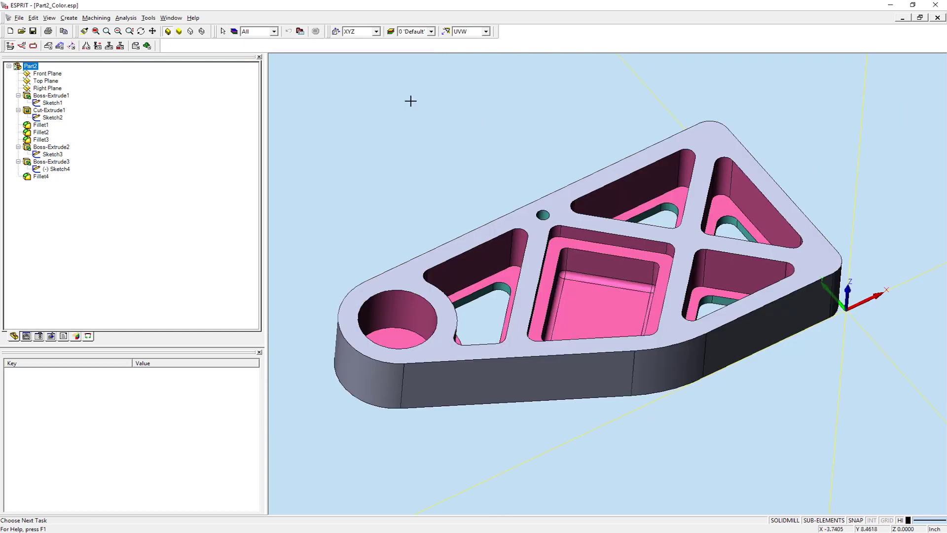
{"action": "left_click", "coordinate": [299, 31]}
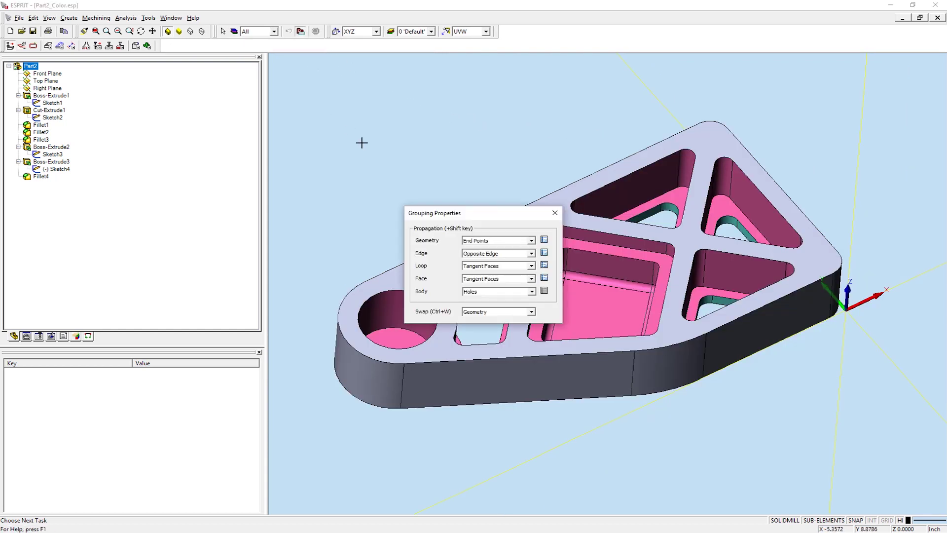
{"action": "left_click", "coordinate": [512, 279]}
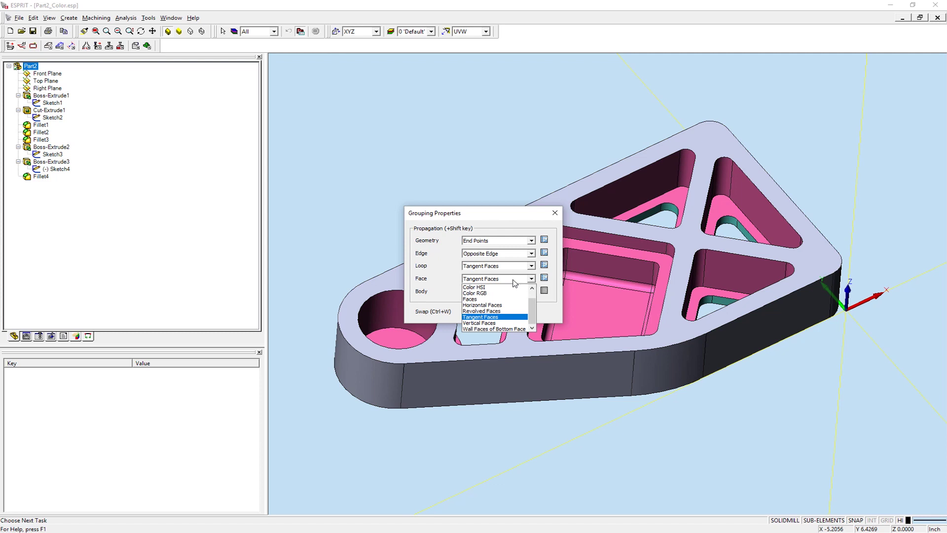
{"action": "left_click", "coordinate": [513, 287]}
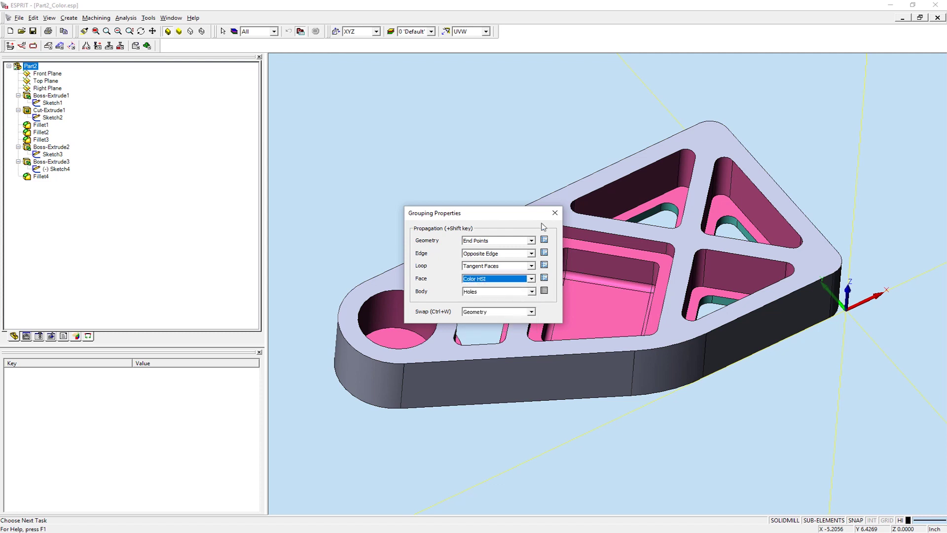
{"action": "left_click", "coordinate": [554, 212]}
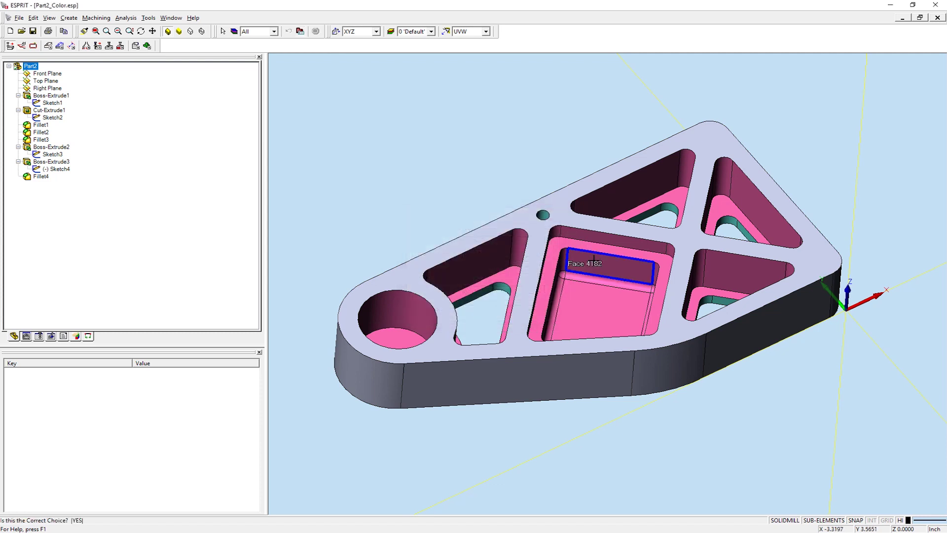
{"action": "left_click", "coordinate": [594, 260]}
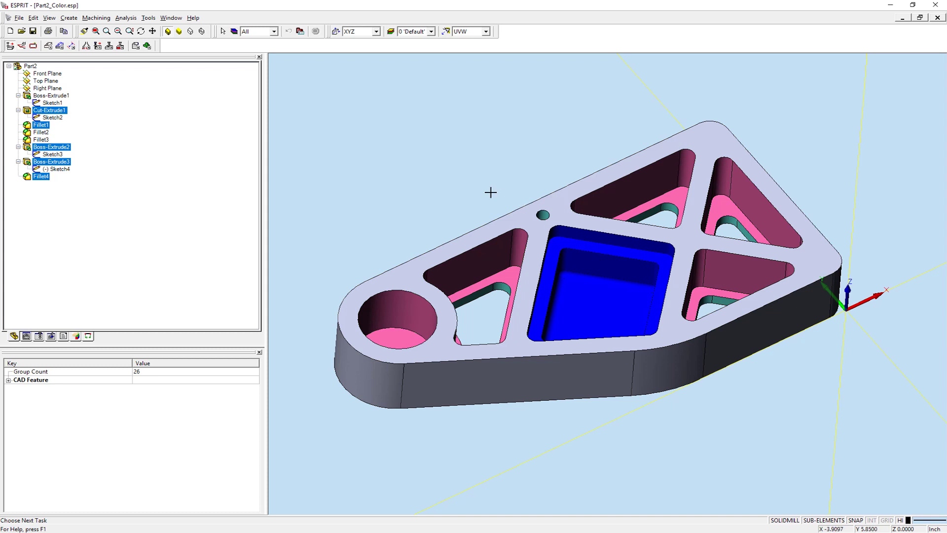
{"action": "left_click", "coordinate": [474, 179]}
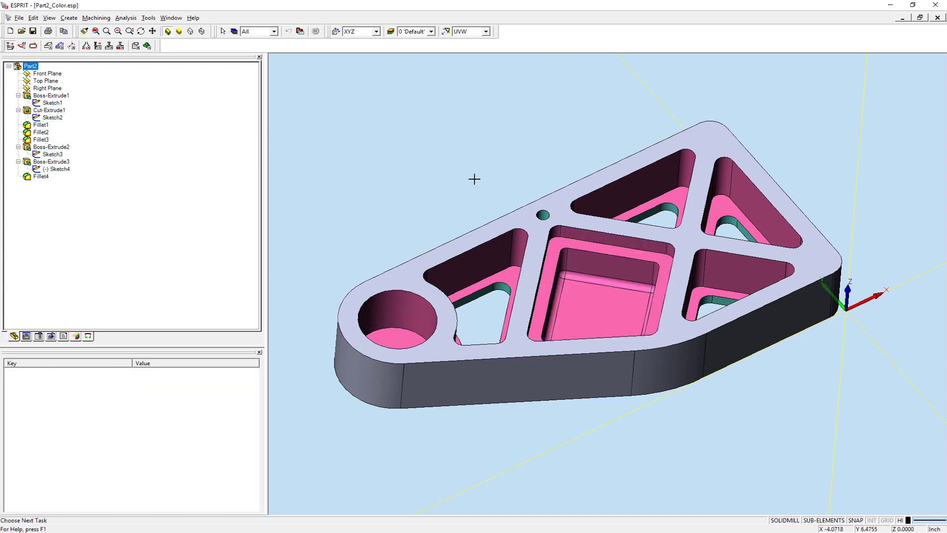
Switch face grouping to Color RGB with 0.2 tolerances and group the 58 pink faces.
{"action": "left_click", "coordinate": [300, 32]}
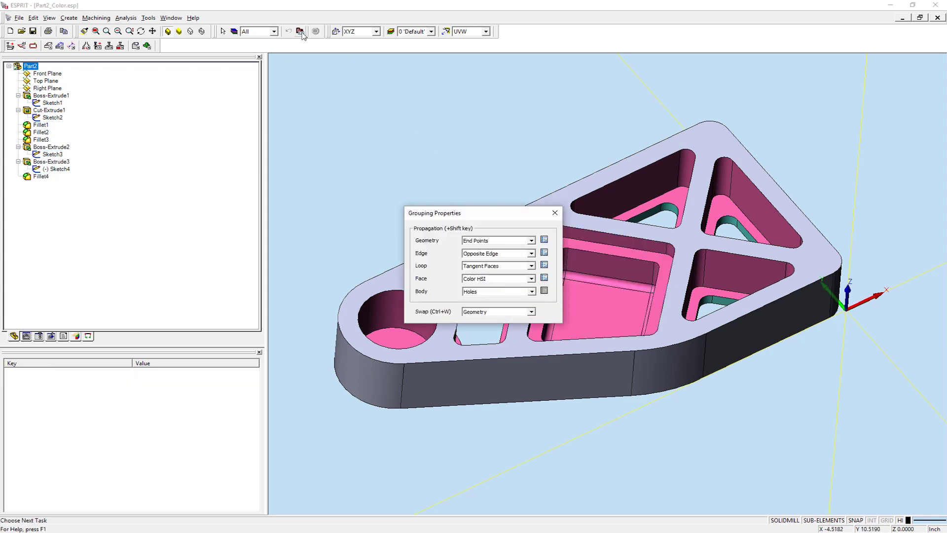
{"action": "left_click", "coordinate": [504, 278]}
{"action": "left_click", "coordinate": [504, 293]}
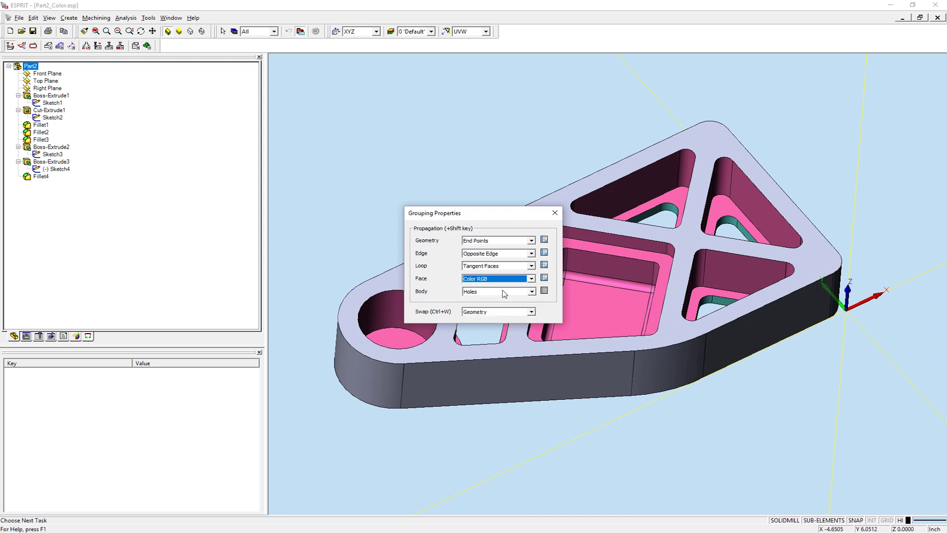
{"action": "left_click", "coordinate": [544, 278]}
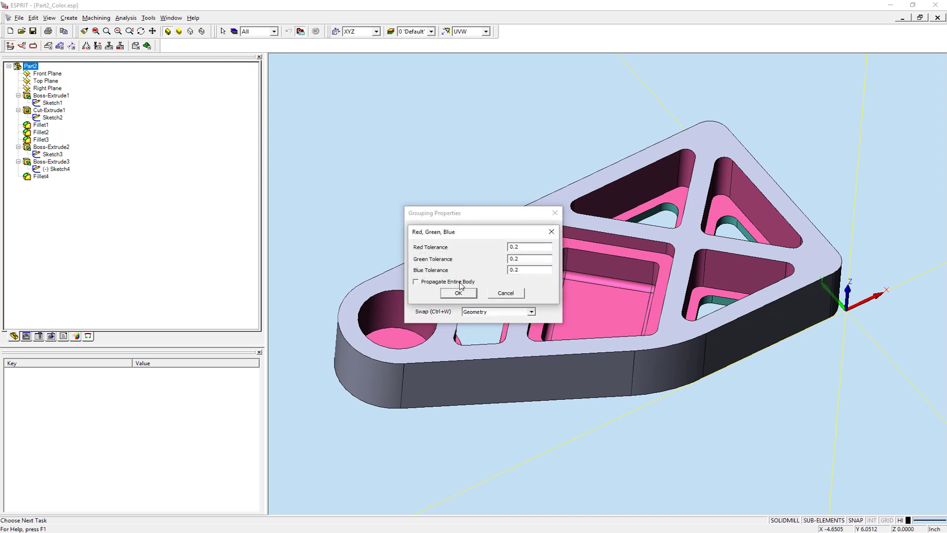
{"action": "left_click", "coordinate": [458, 292]}
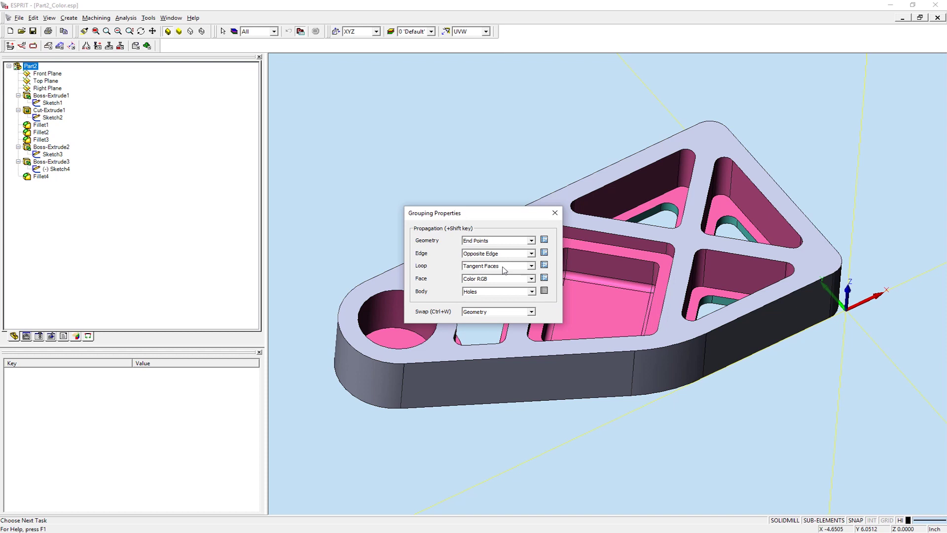
{"action": "left_click", "coordinate": [555, 213]}
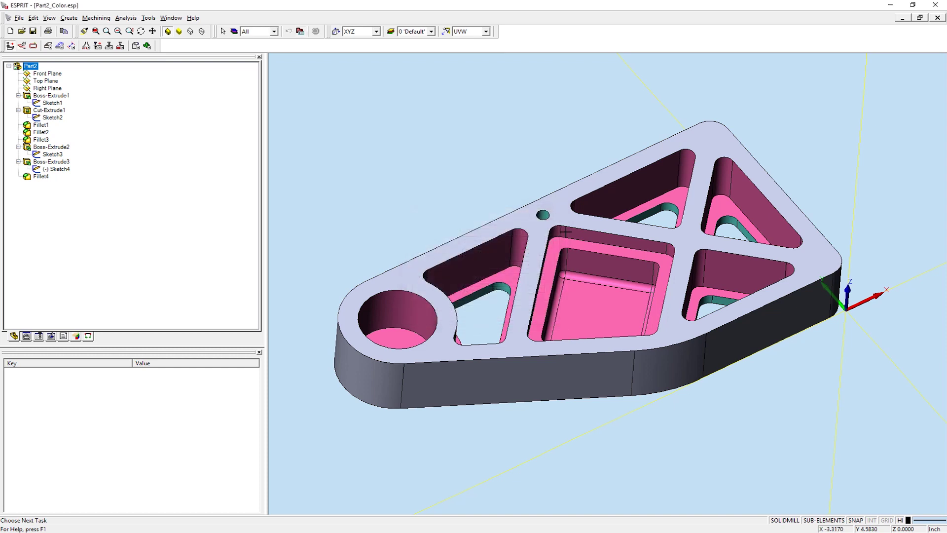
{"action": "left_click", "coordinate": [584, 260]}
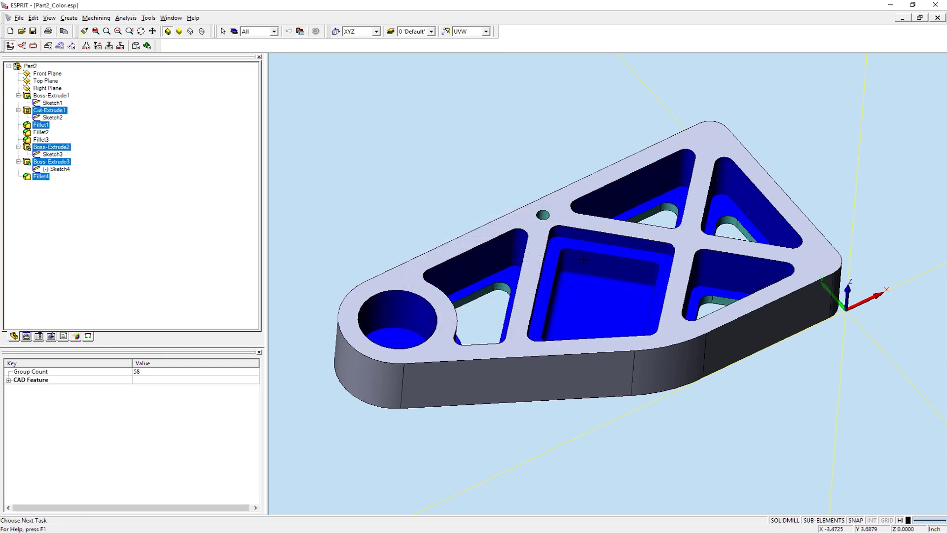
{"action": "left_click", "coordinate": [489, 188]}
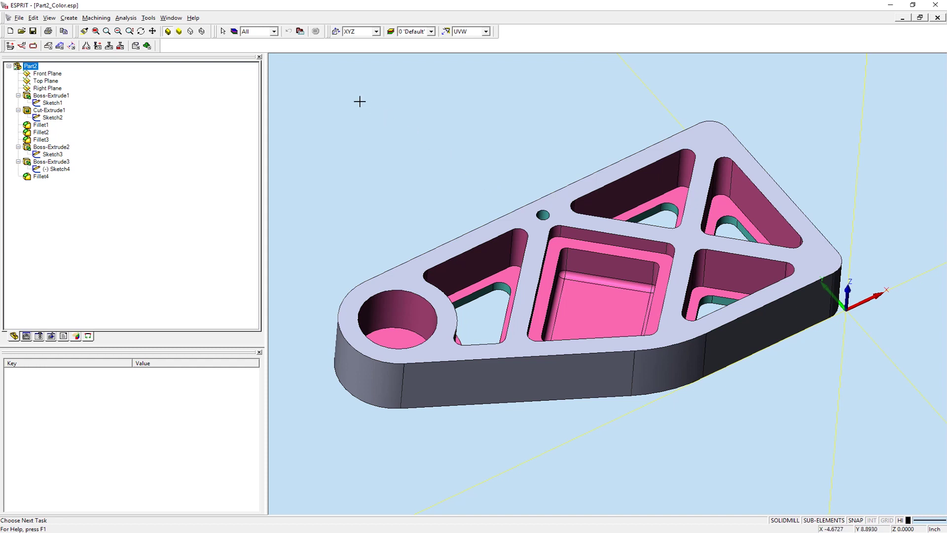
Test plain Faces grouping, which selects the whole part from one pocket face.
{"action": "left_click", "coordinate": [300, 31]}
{"action": "left_click", "coordinate": [481, 278]}
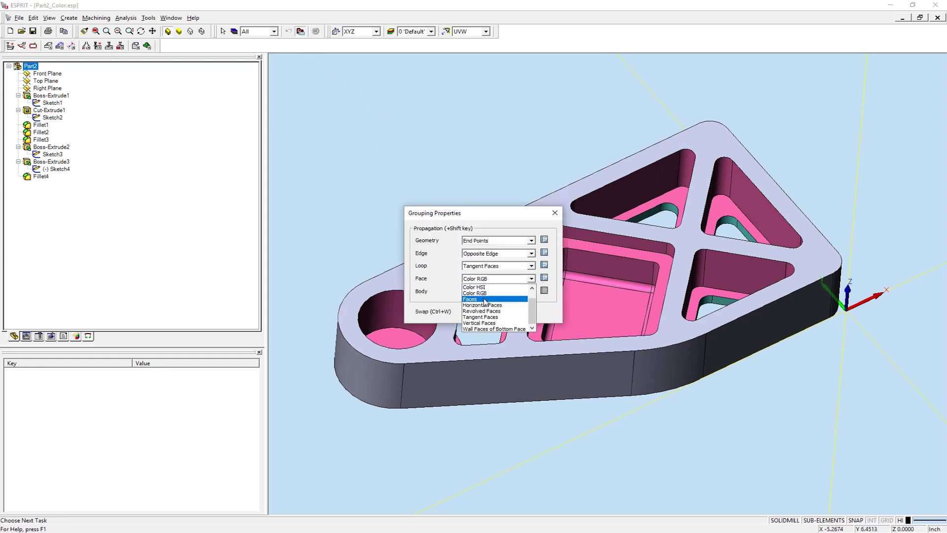
{"action": "left_click", "coordinate": [485, 300]}
{"action": "left_click", "coordinate": [555, 212]}
{"action": "left_click", "coordinate": [586, 266]}
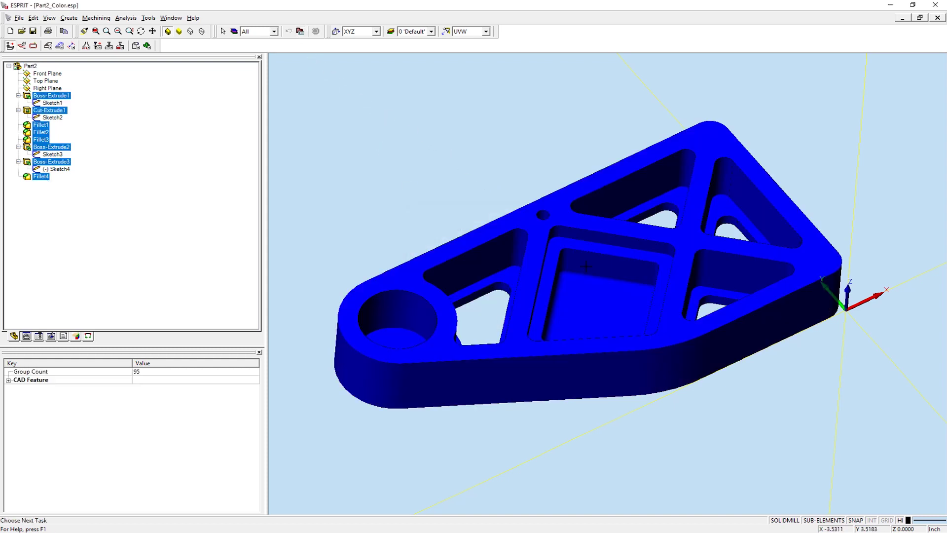
{"action": "left_click", "coordinate": [475, 184]}
Set face grouping to Wall Faces of Bottom Face and group the central pocket's walls.
{"action": "left_click", "coordinate": [300, 31]}
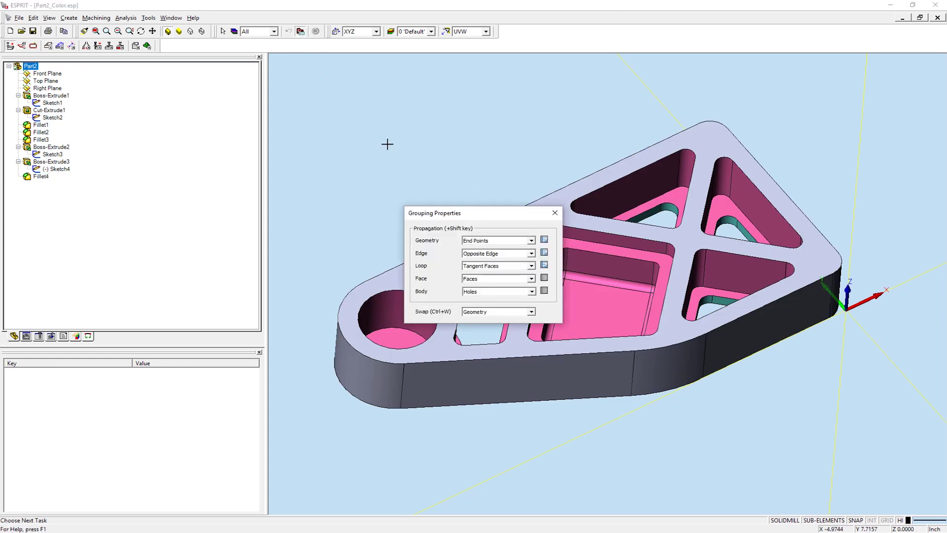
{"action": "left_click", "coordinate": [477, 278]}
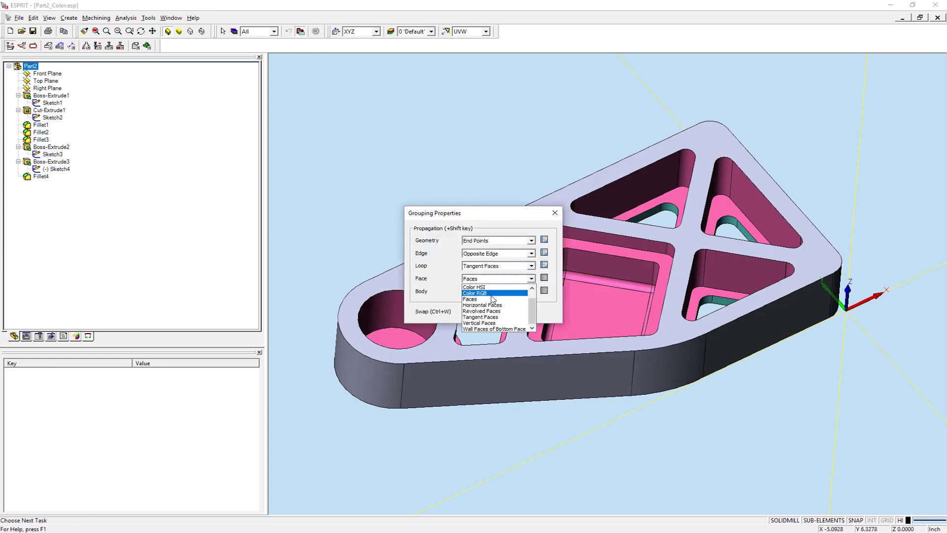
{"action": "left_click", "coordinate": [511, 329]}
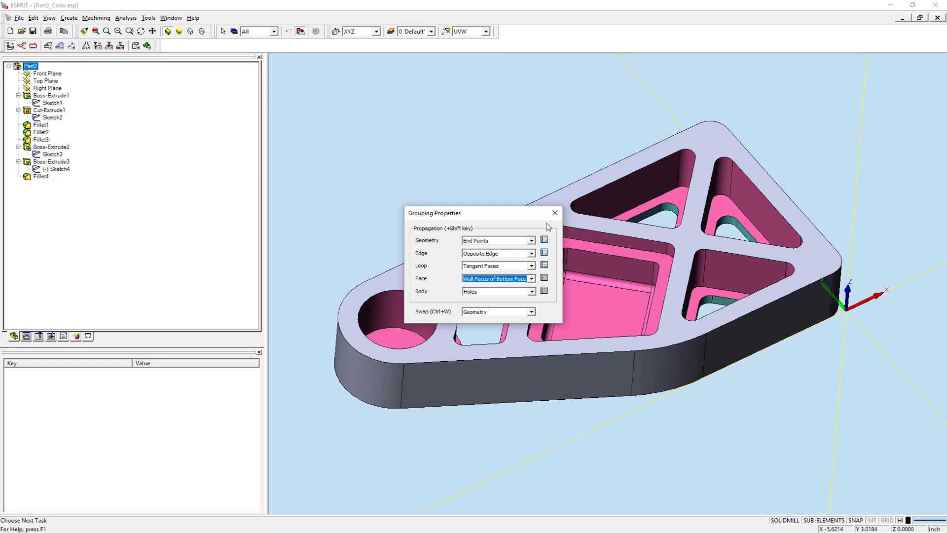
{"action": "left_click", "coordinate": [555, 213]}
{"action": "left_click", "coordinate": [580, 304]}
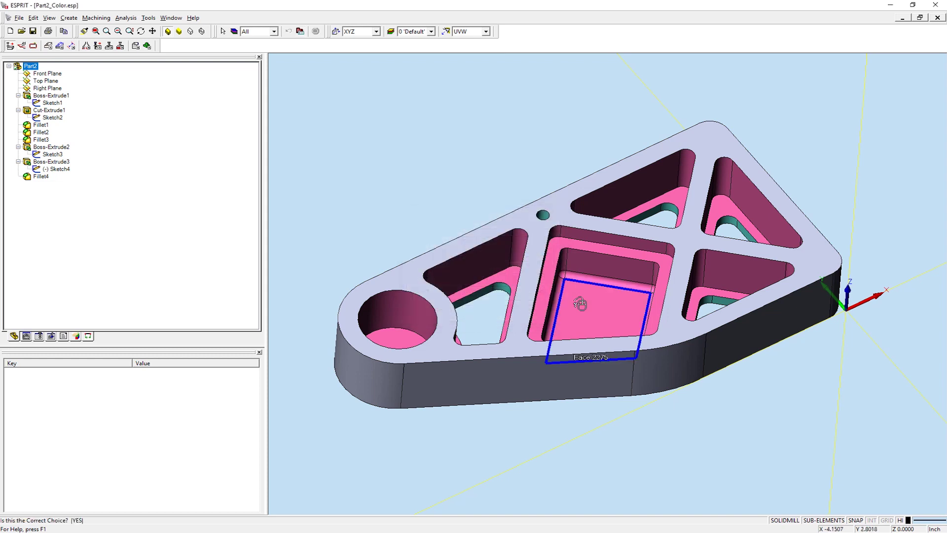
{"action": "left_click", "coordinate": [580, 304]}
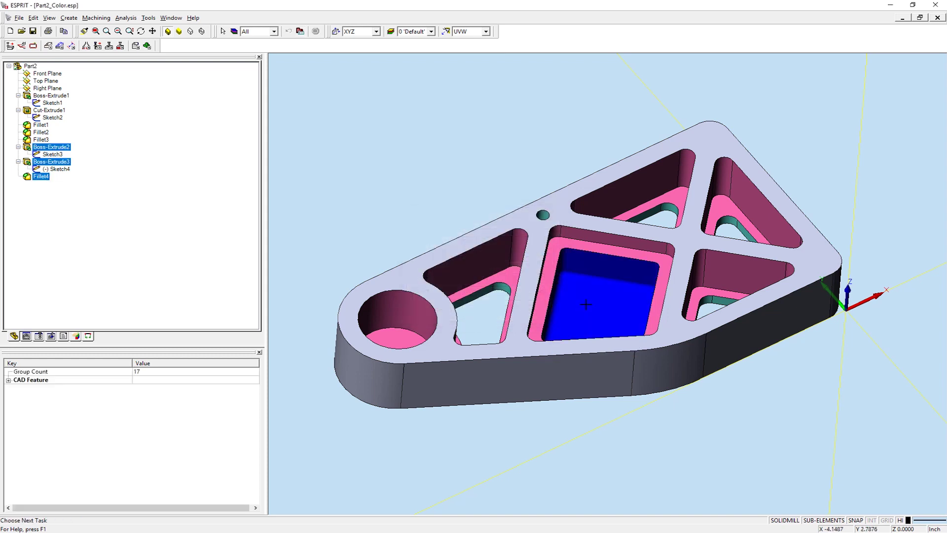
{"action": "left_click", "coordinate": [664, 259]}
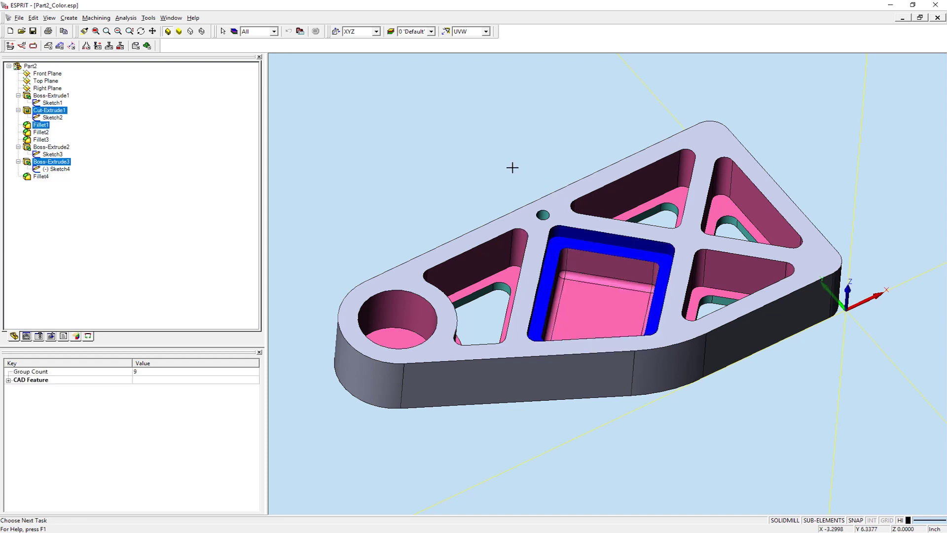
{"action": "key", "text": "Escape"}
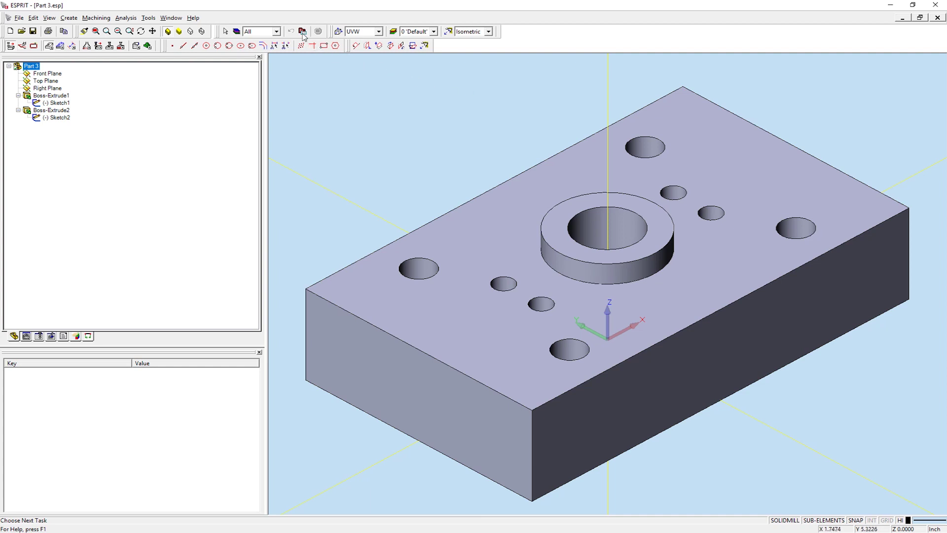
With Body propagation on Holes, pick Part 3's top face to group all nine holes.
{"action": "left_click", "coordinate": [302, 32]}
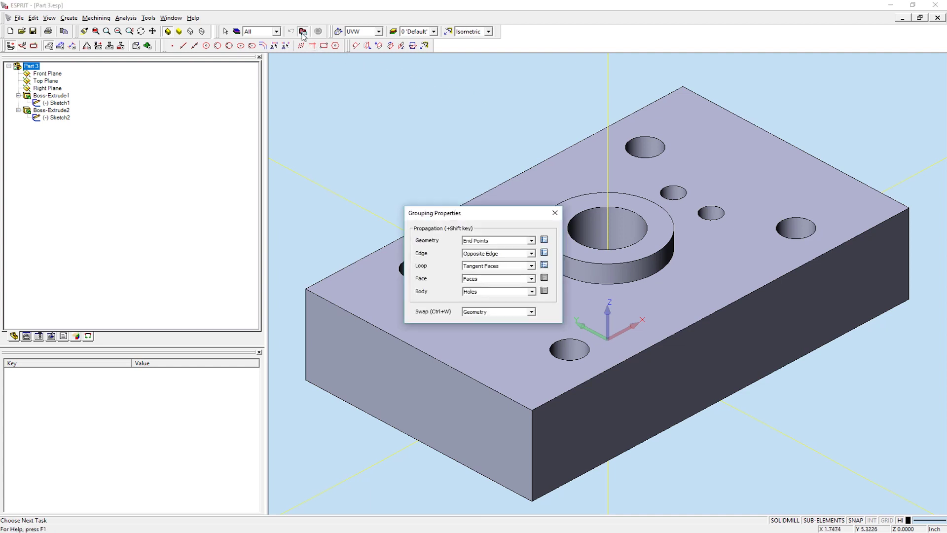
{"action": "left_click", "coordinate": [512, 292]}
{"action": "left_click", "coordinate": [512, 299]}
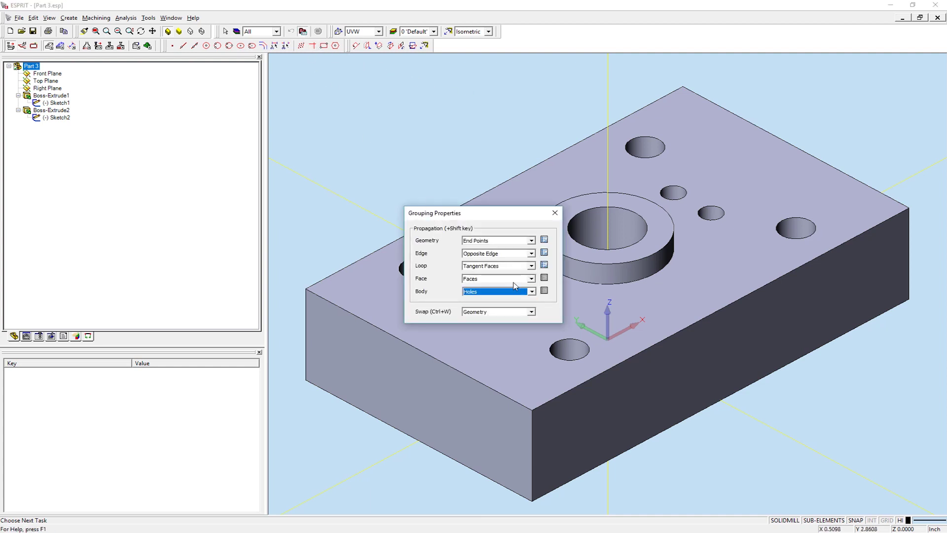
{"action": "left_click", "coordinate": [554, 213]}
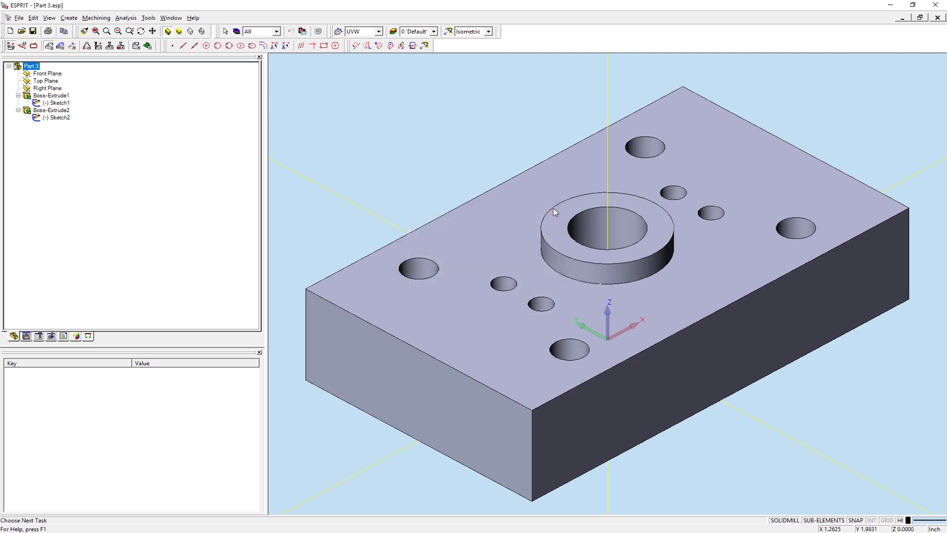
{"action": "left_click", "coordinate": [494, 218]}
{"action": "left_click", "coordinate": [495, 218]}
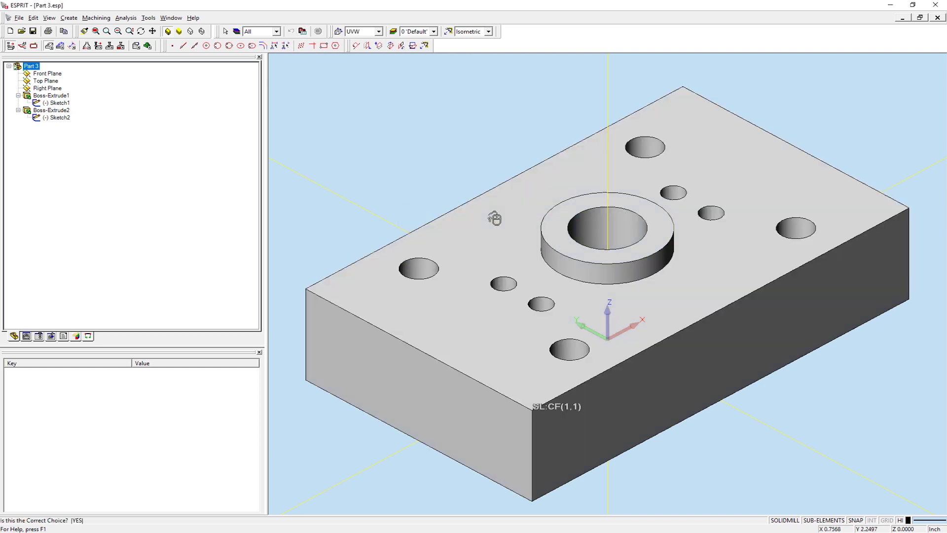
{"action": "left_click", "coordinate": [494, 218]}
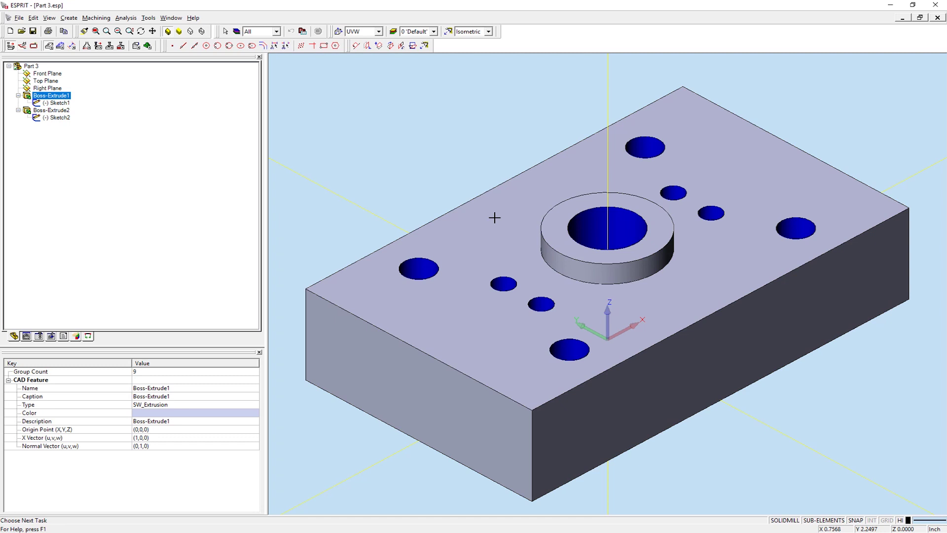
{"action": "left_click", "coordinate": [454, 179]}
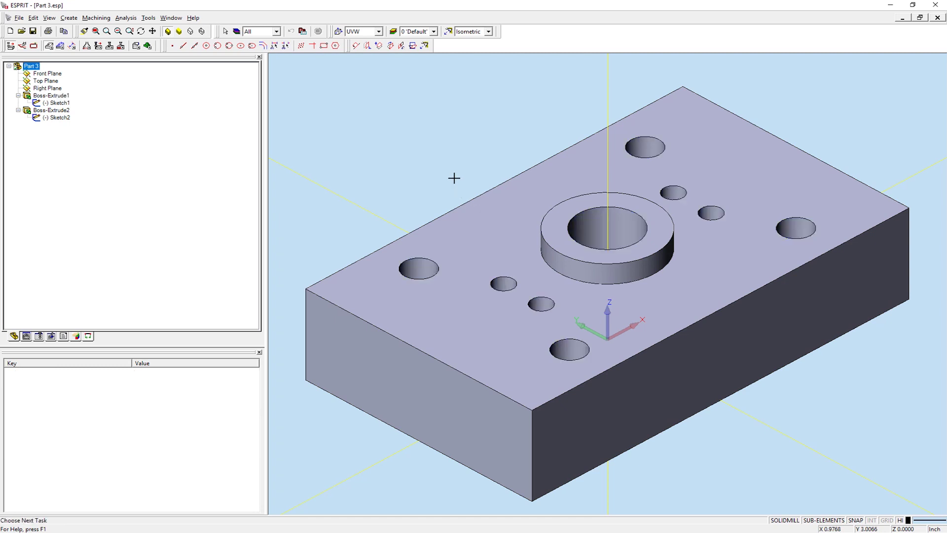